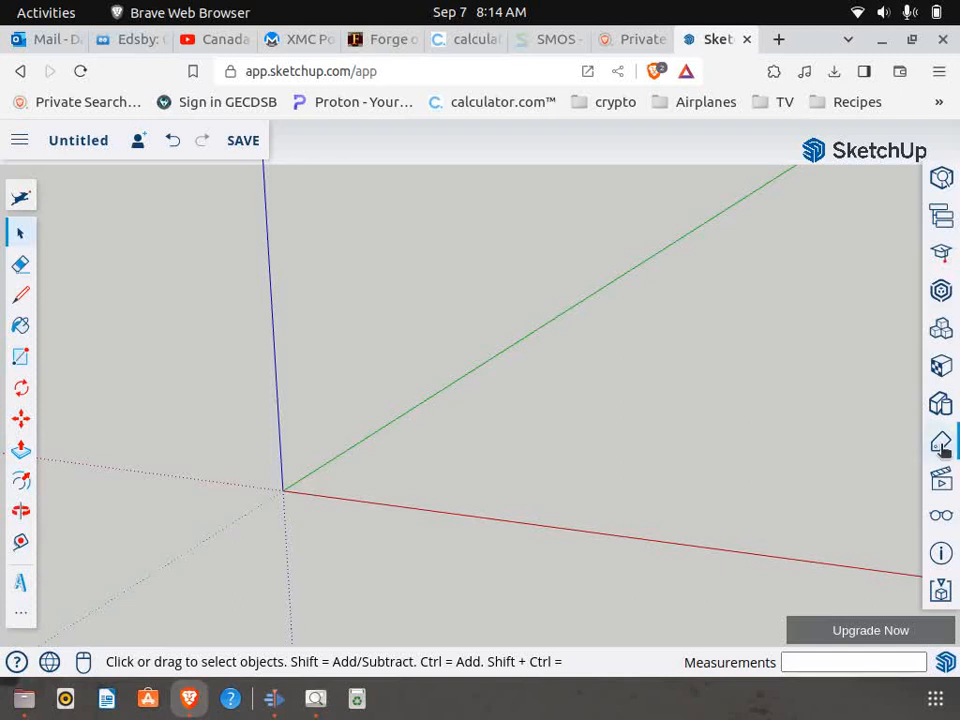
Examine the shapes and dimensions in the 2.5 layers Demo image enlarged to 100% in Image Viewer, and return to SketchUp
{"action": "left_click", "coordinate": [316, 700]}
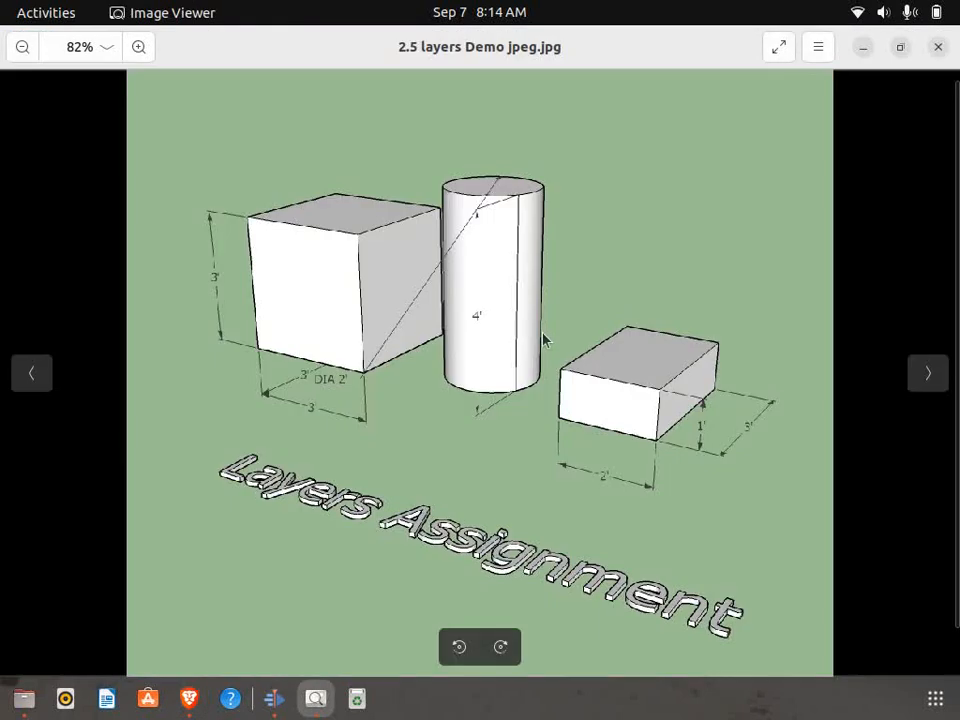
{"action": "scroll", "coordinate": [540, 345], "scroll_direction": "up", "scroll_amount": 2}
{"action": "scroll", "coordinate": [481, 366], "scroll_direction": "up", "scroll_amount": 1}
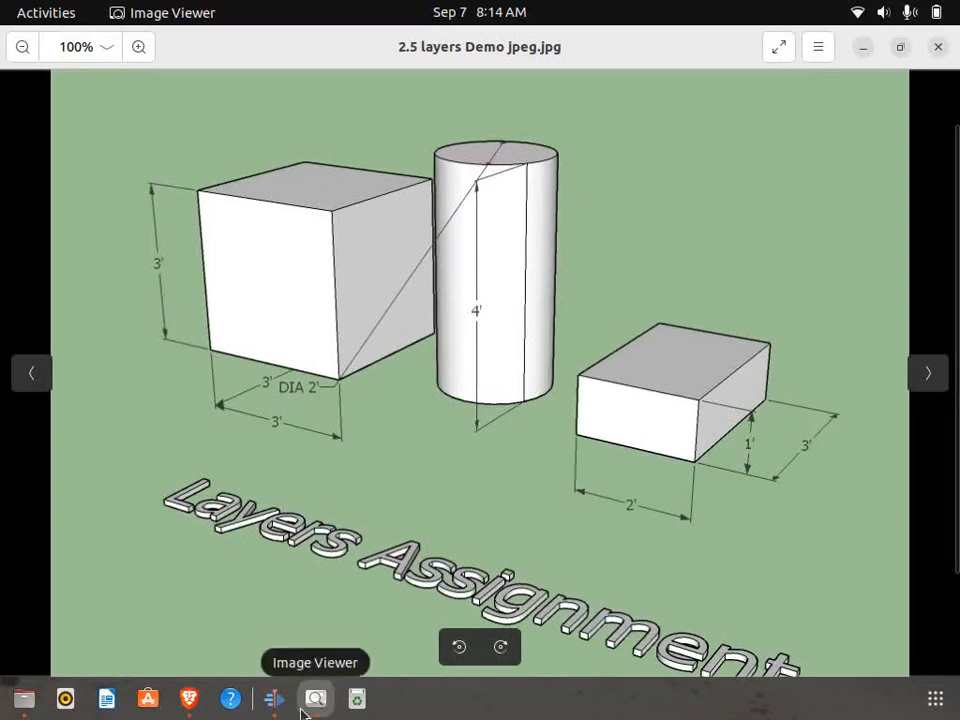
{"action": "left_click", "coordinate": [189, 700]}
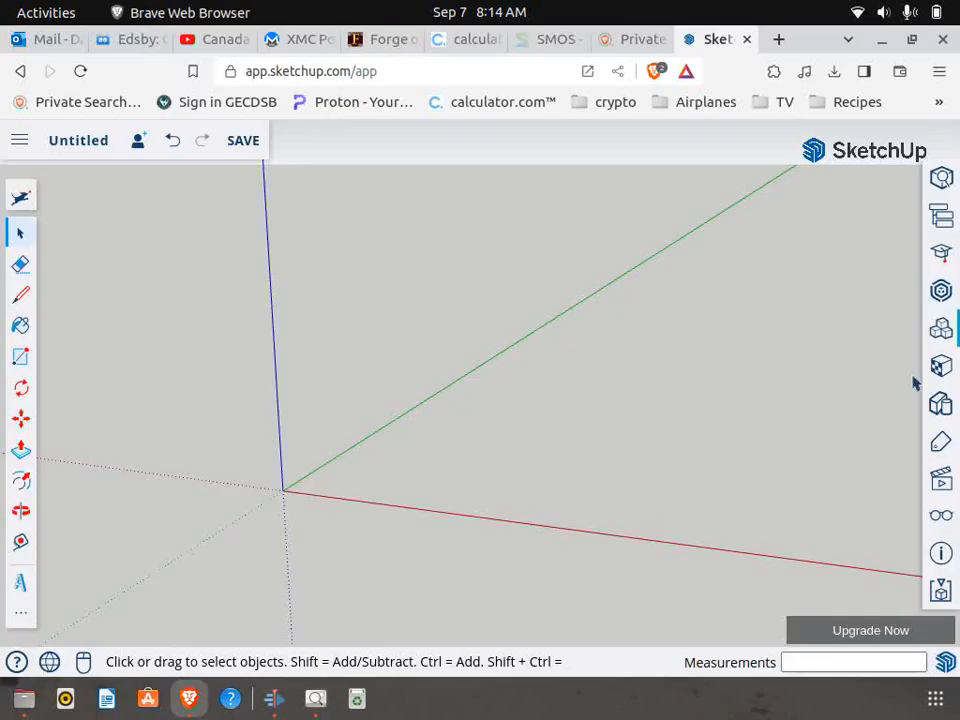
Create a new tag named Shapes in the model
{"action": "left_click", "coordinate": [942, 446]}
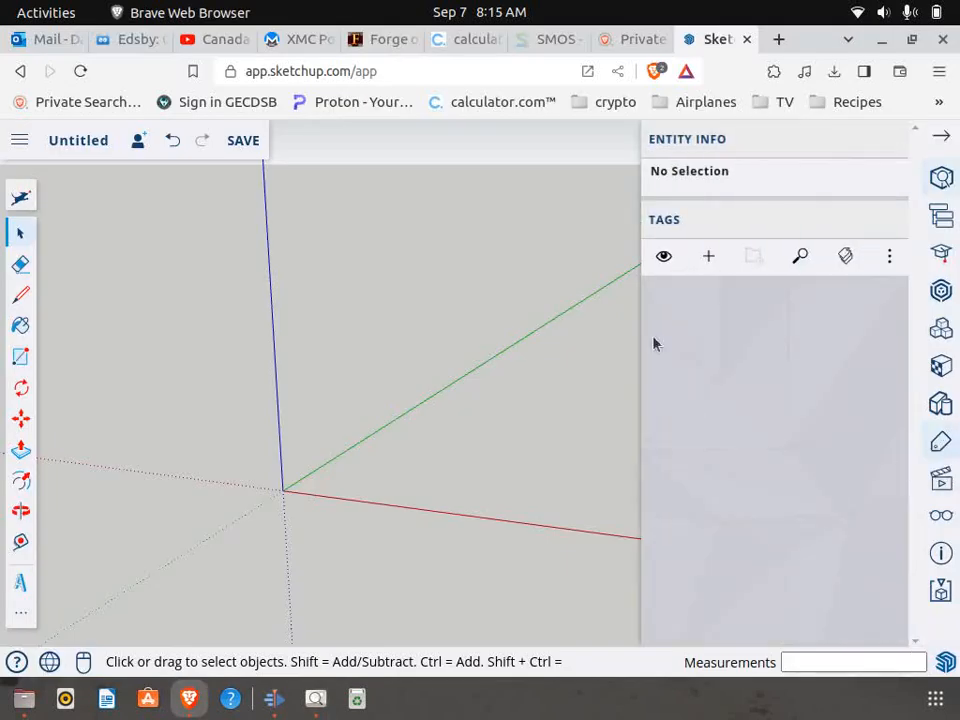
{"action": "left_click", "coordinate": [709, 258]}
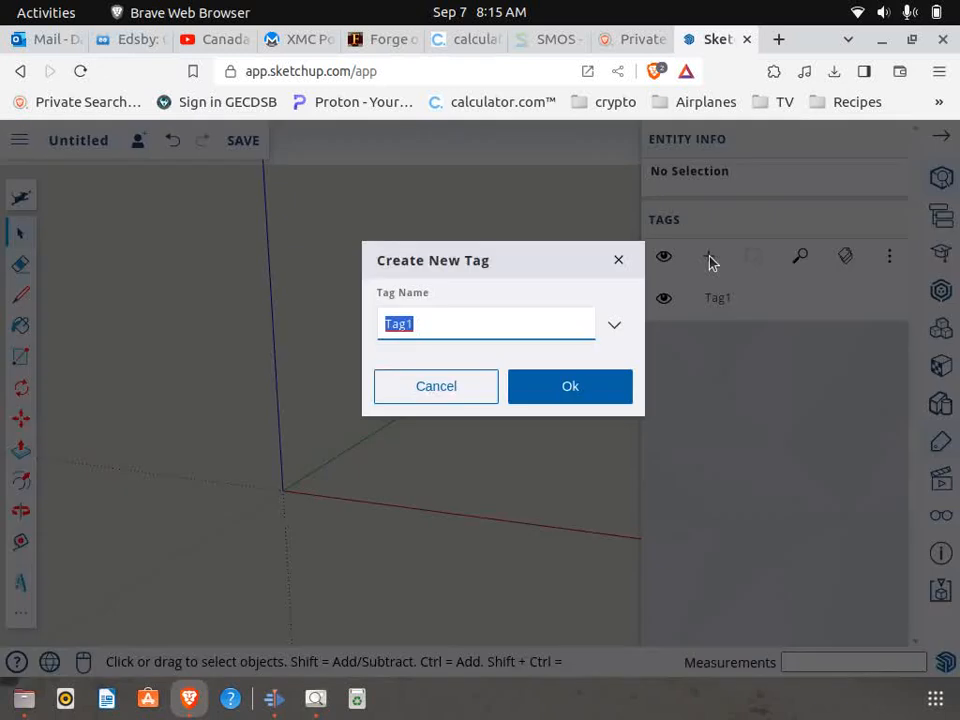
{"action": "type", "text": "Shapes"}
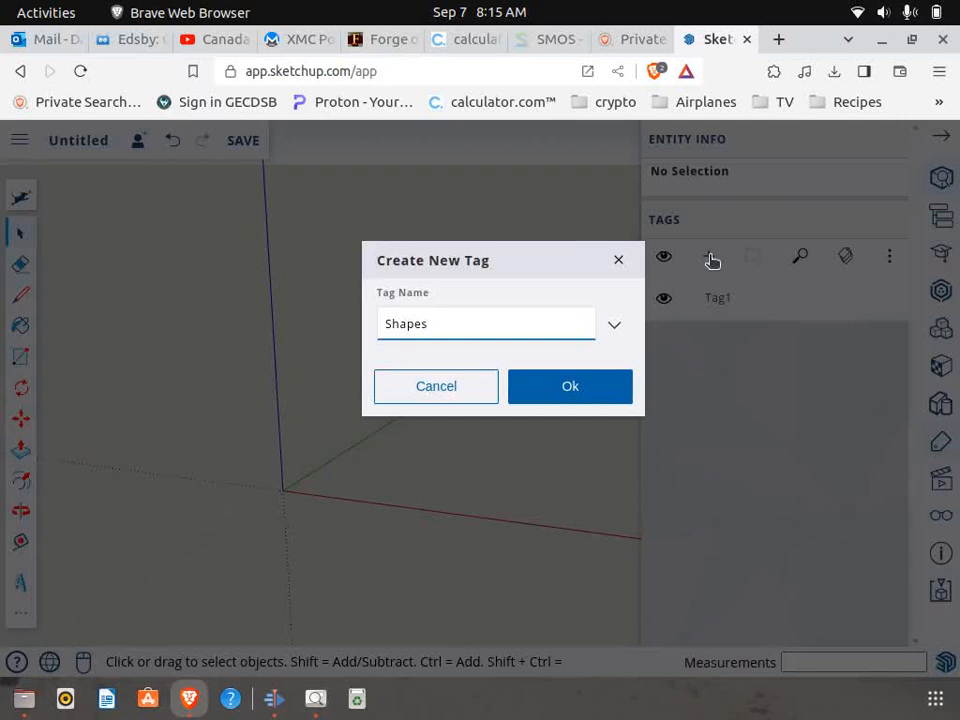
{"action": "key", "text": "Return"}
Add a second tag named Dimensions
{"action": "left_click", "coordinate": [710, 259]}
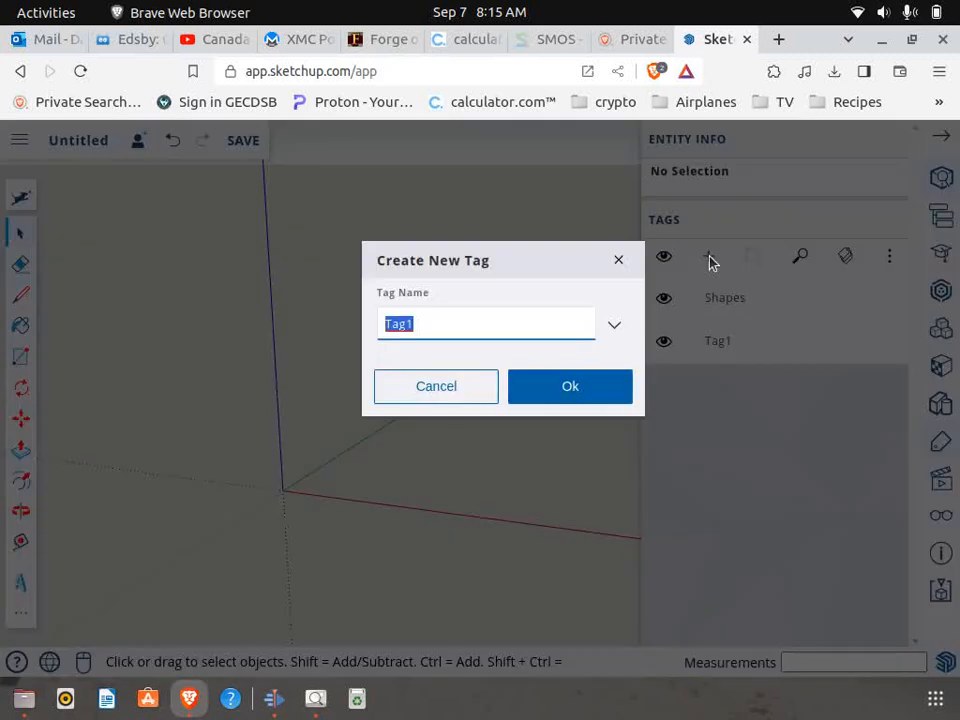
{"action": "type", "text": "Dimensi"}
{"action": "key", "text": "BackSpace"}
{"action": "type", "text": "sions"}
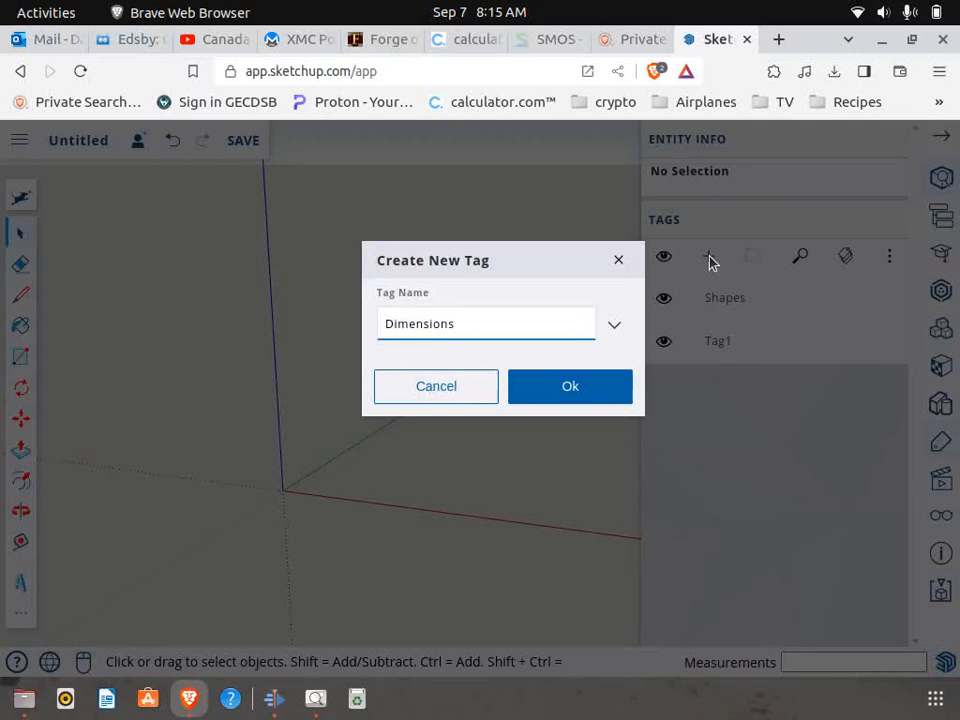
{"action": "key", "text": "Return"}
Add a third tag named label and close the tag list
{"action": "left_click", "coordinate": [710, 259]}
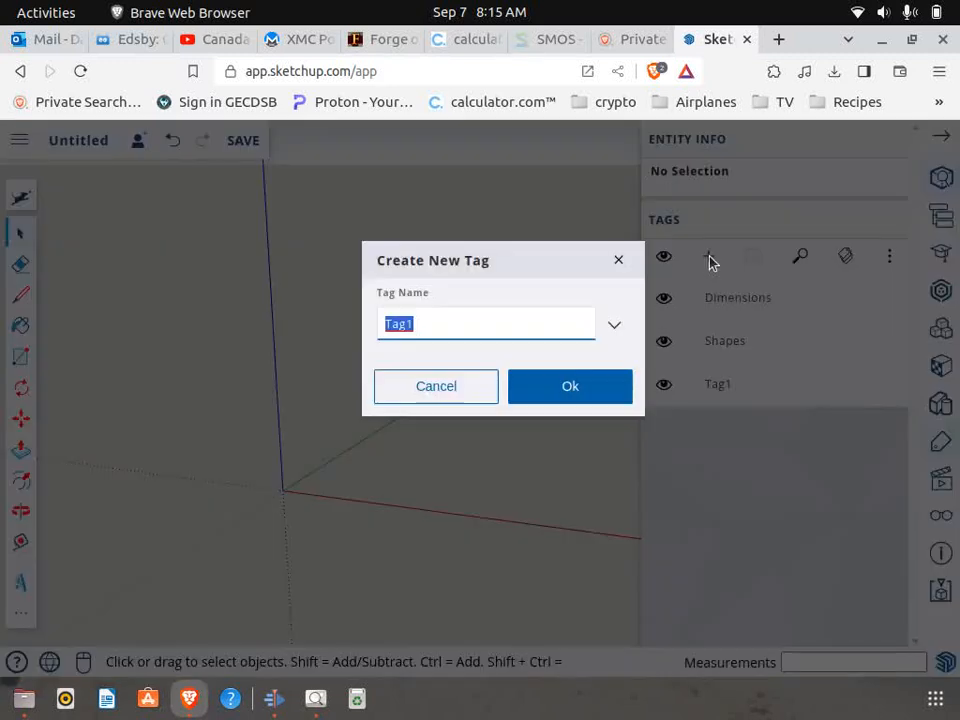
{"action": "type", "text": "label"}
{"action": "key", "text": "Return"}
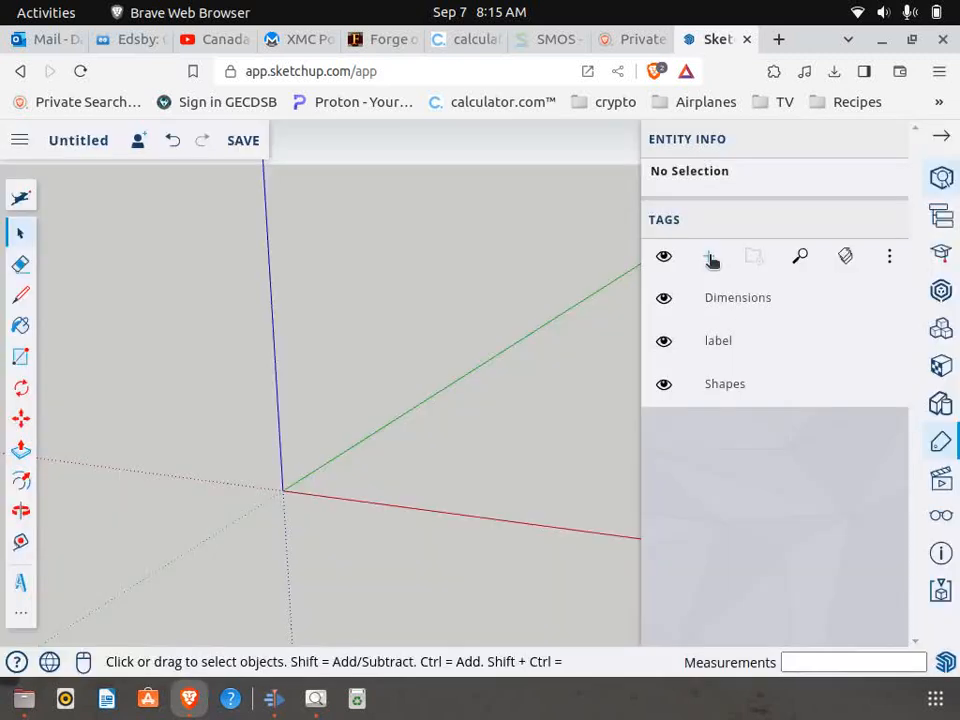
{"action": "left_click", "coordinate": [727, 314]}
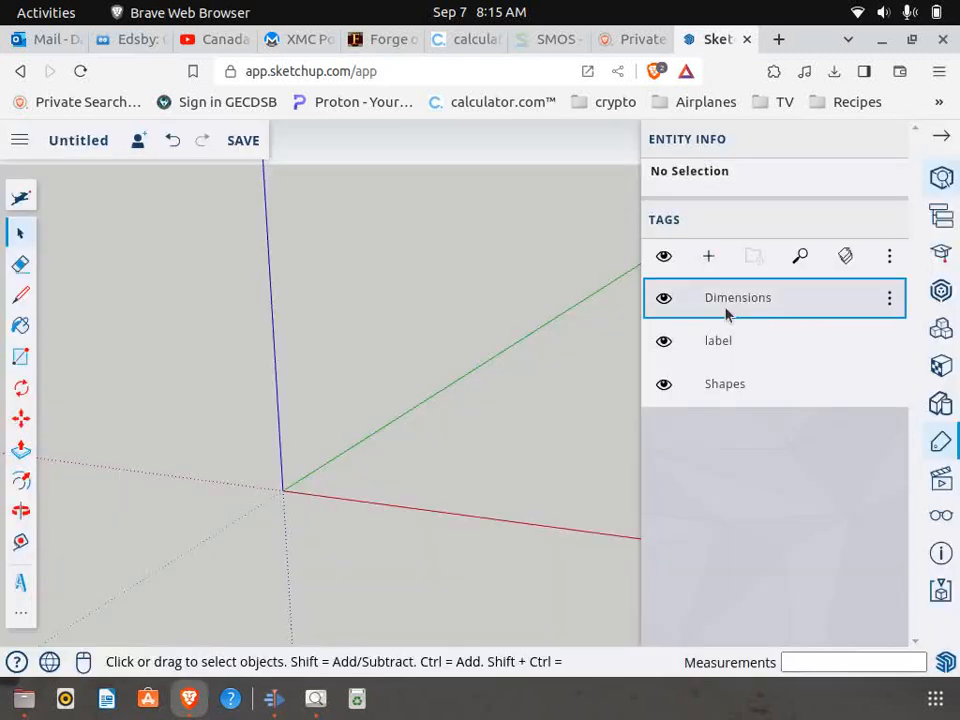
{"action": "left_click", "coordinate": [946, 136]}
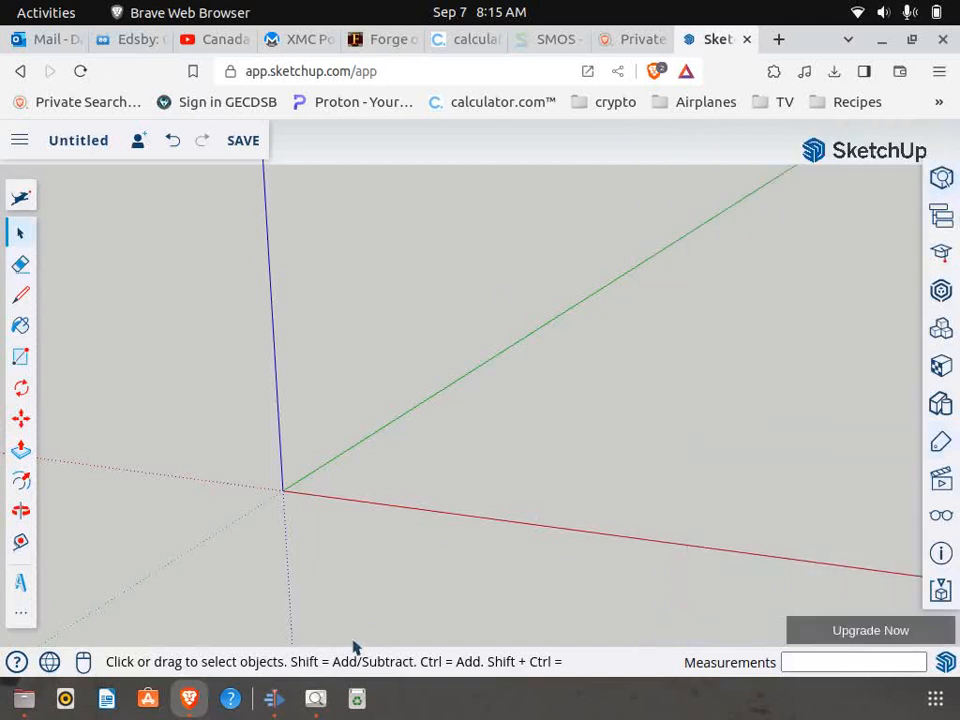
Check the cube's size in the Image Viewer reference, and draw a 3' by 3' square from the origin on the ground in SketchUp
{"action": "left_click", "coordinate": [315, 698]}
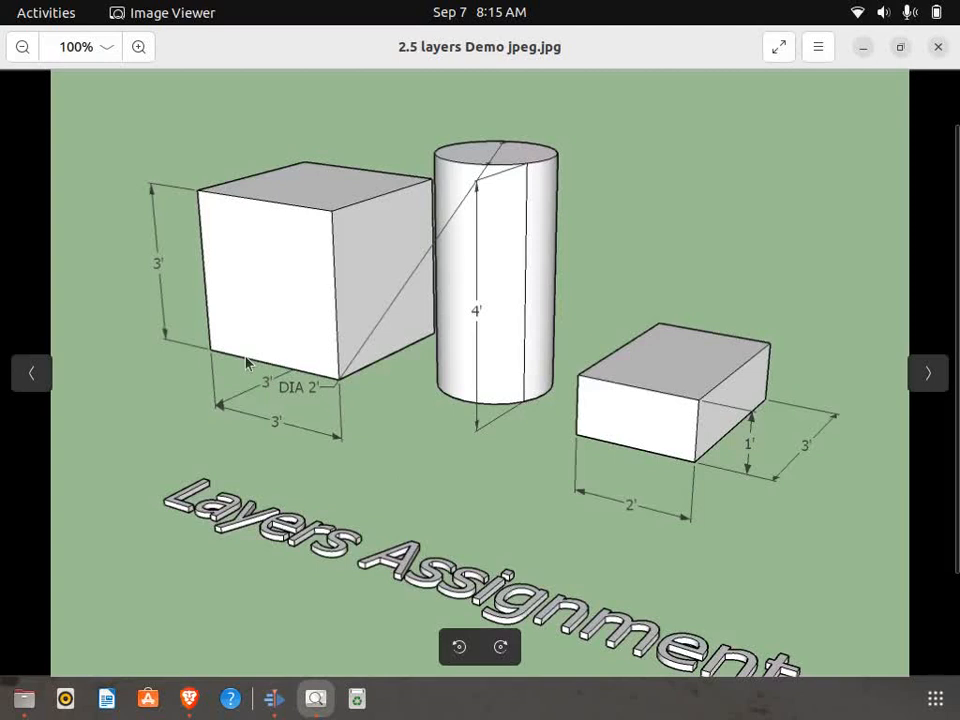
{"action": "left_click", "coordinate": [189, 698]}
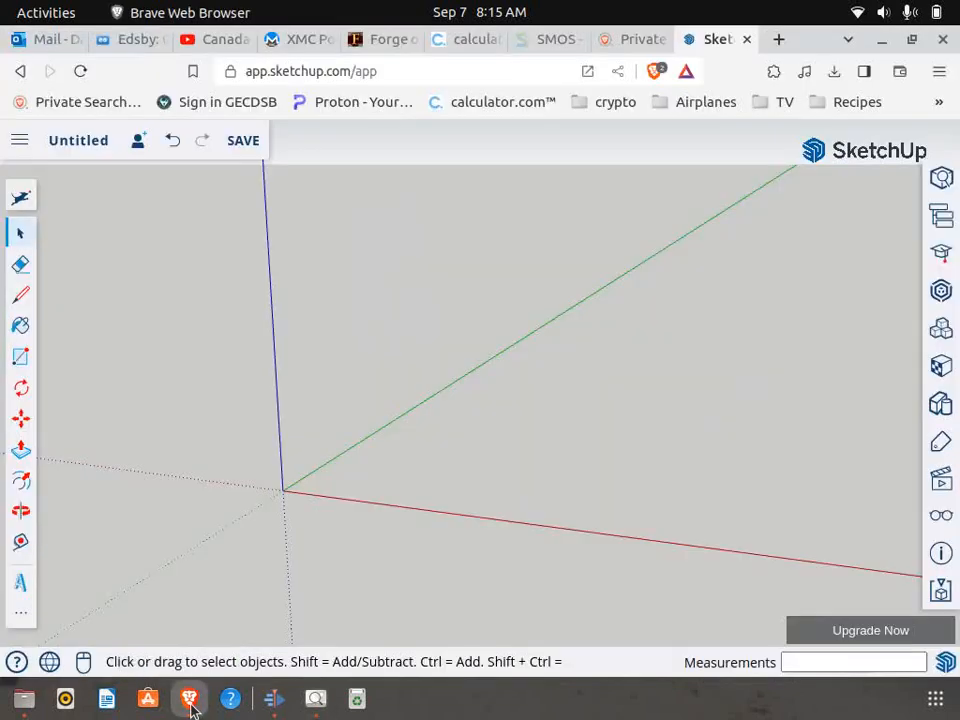
{"action": "left_click", "coordinate": [20, 356]}
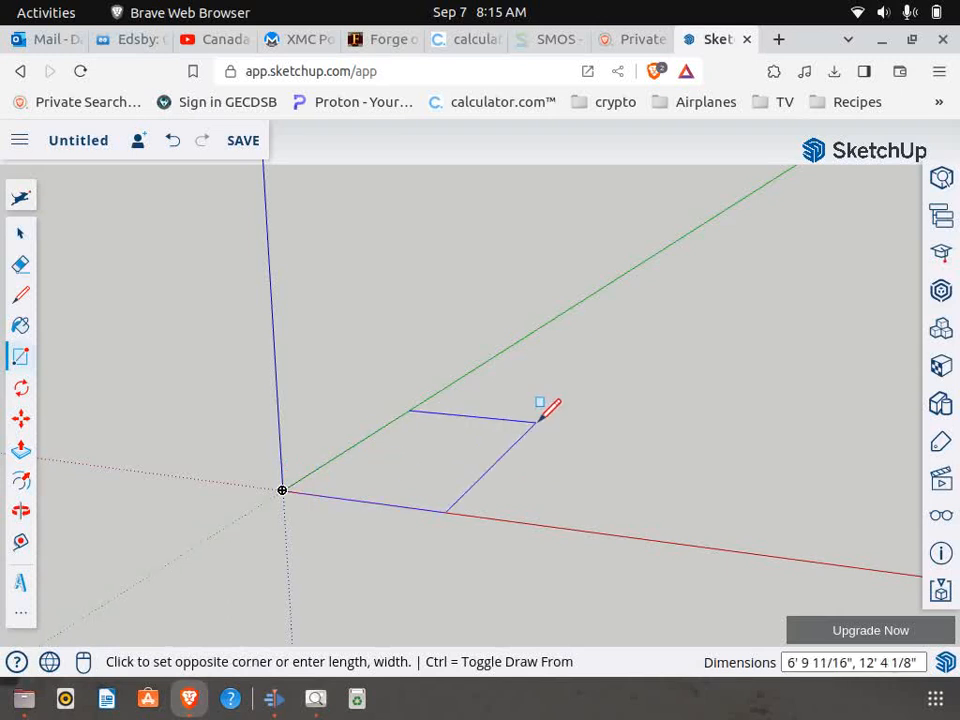
{"action": "type", "text": "3', 3'"}
{"action": "key", "text": "Return"}
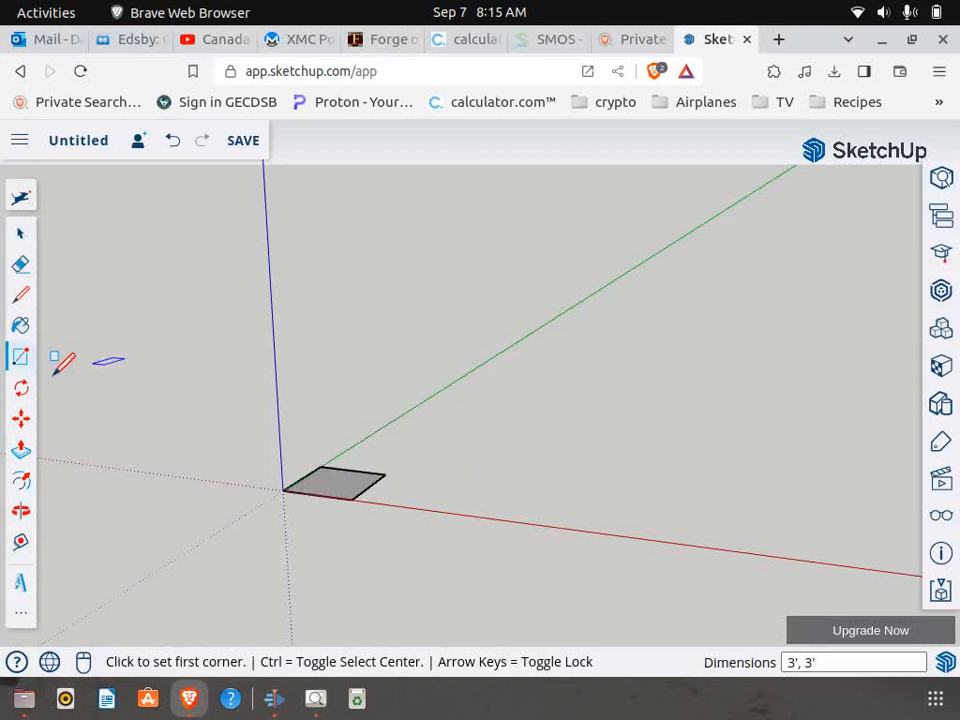
Push/Pull the square at the origin up 3' to form a cube
{"action": "left_click", "coordinate": [20, 450]}
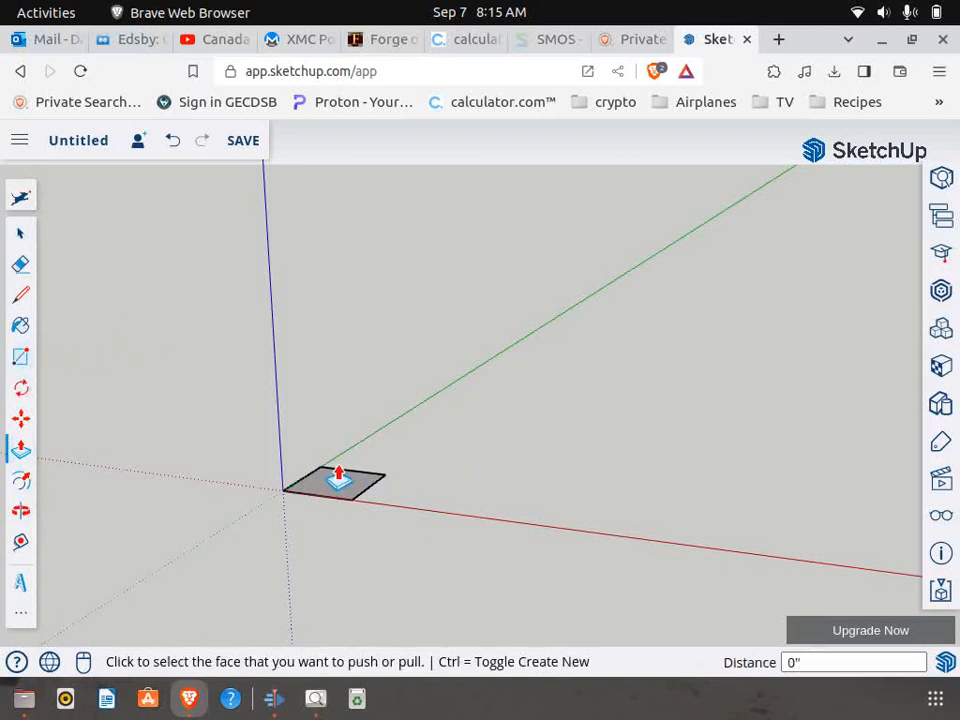
{"action": "left_click", "coordinate": [325, 490]}
{"action": "type", "text": "3"}
{"action": "key", "text": "Return"}
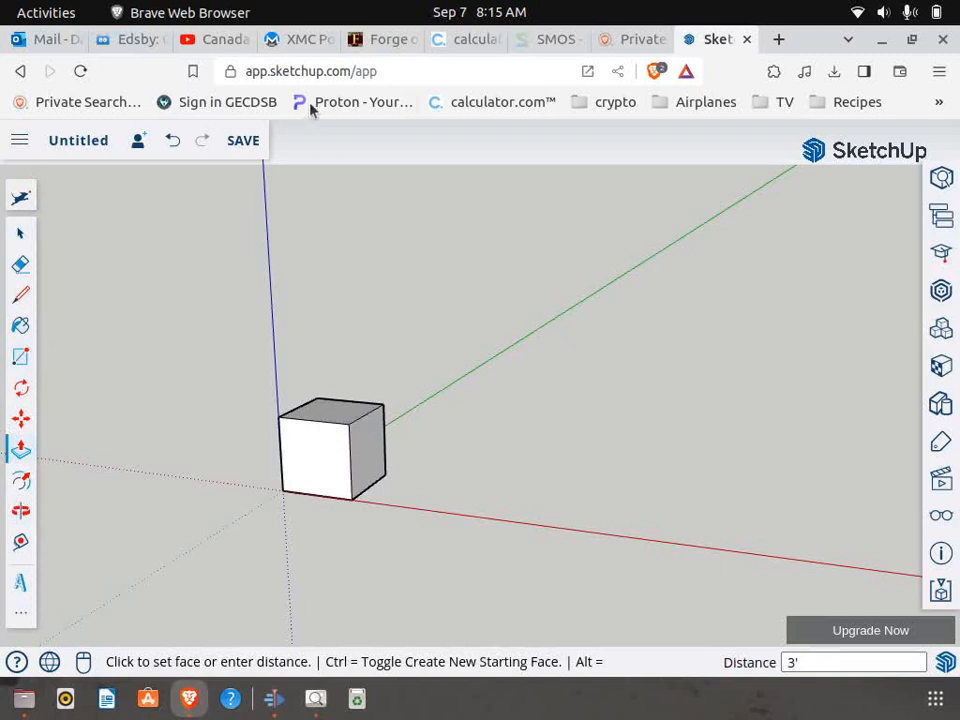
Check the cylinder in the Image Viewer reference, and draw a 1' radius circle on the ground beside the cube near the red axis in SketchUp
{"action": "left_click", "coordinate": [315, 704]}
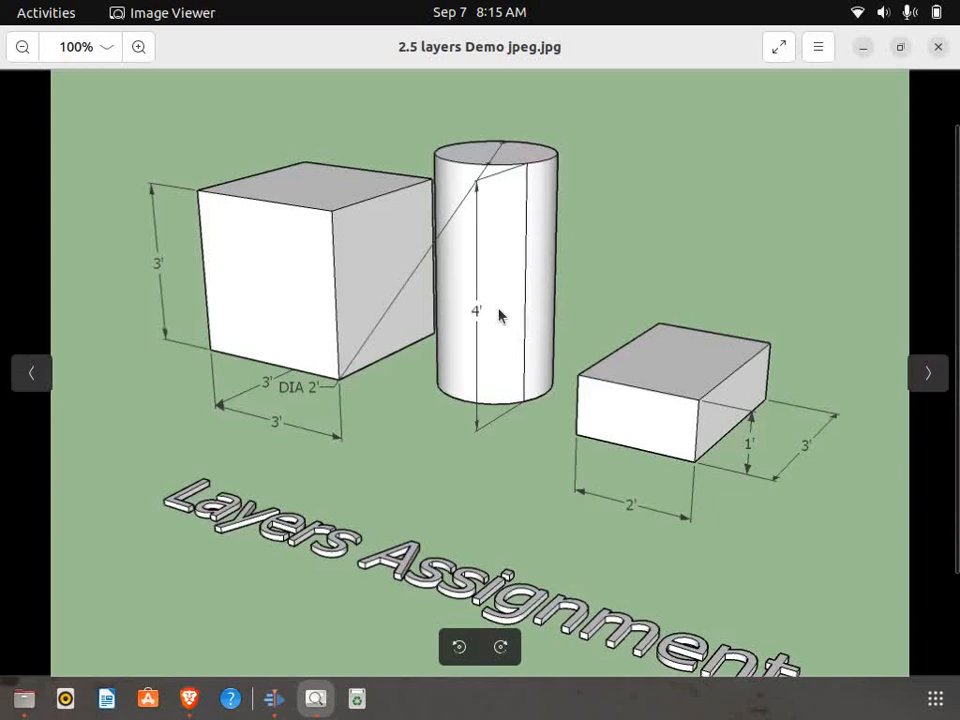
{"action": "left_click", "coordinate": [189, 698]}
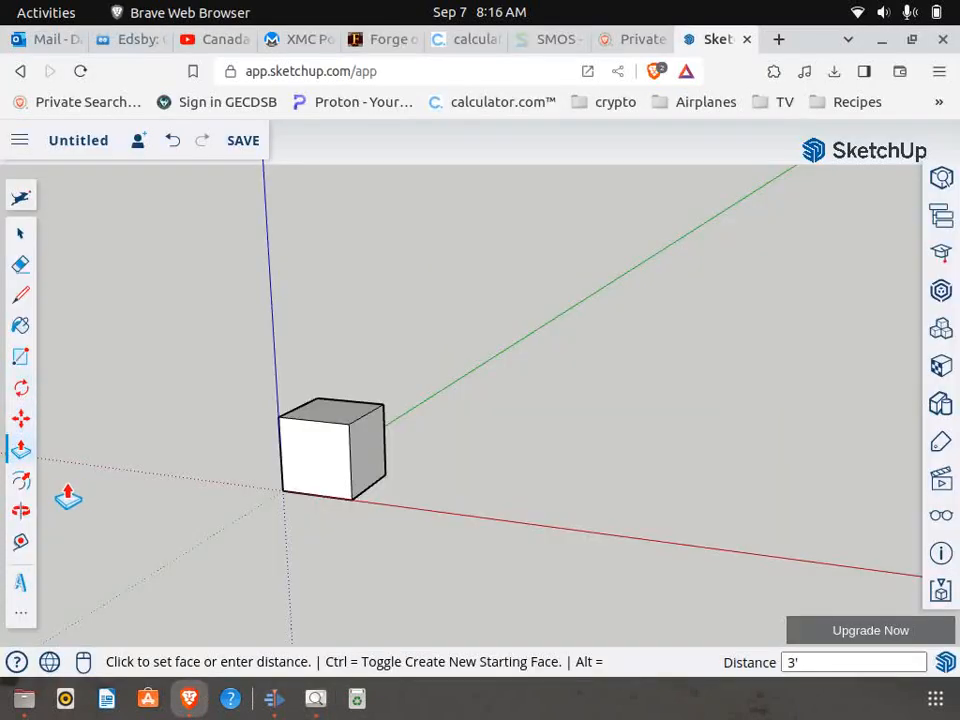
{"action": "left_click", "coordinate": [22, 613]}
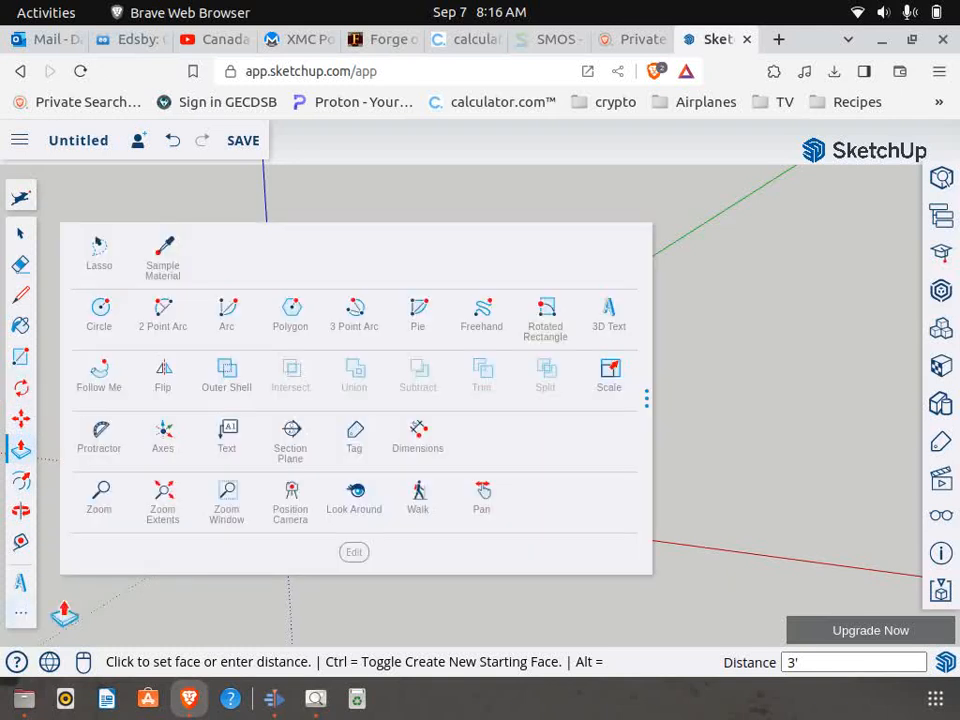
{"action": "left_click", "coordinate": [105, 322]}
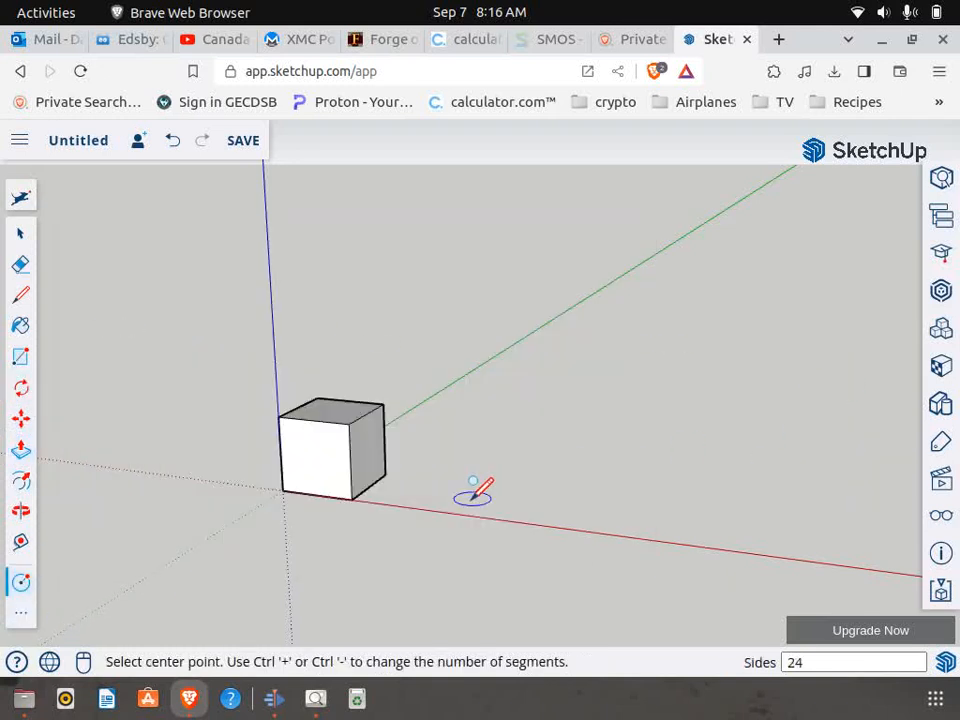
{"action": "left_click", "coordinate": [507, 505]}
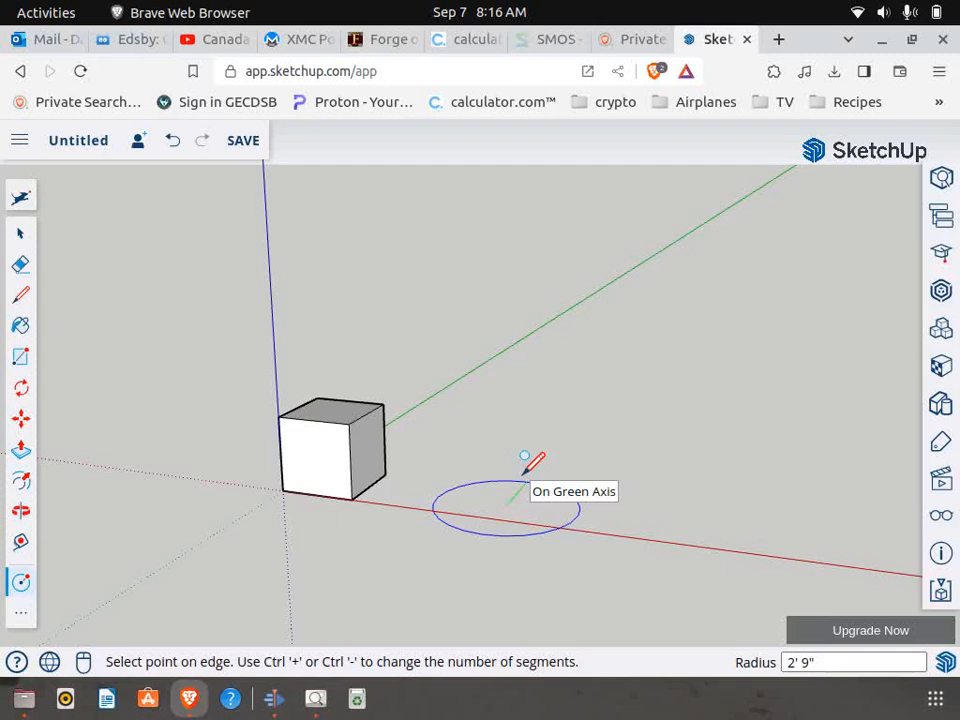
{"action": "type", "text": "1"}
{"action": "key", "text": "Return"}
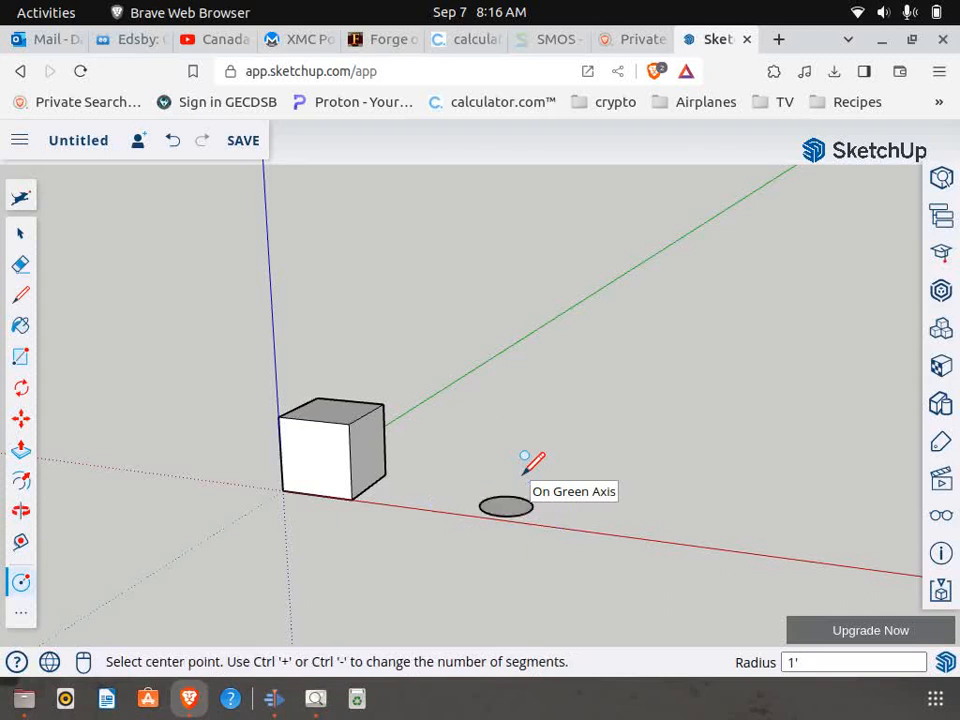
Push/Pull the circle up 4' to form a cylinder
{"action": "left_click", "coordinate": [20, 450]}
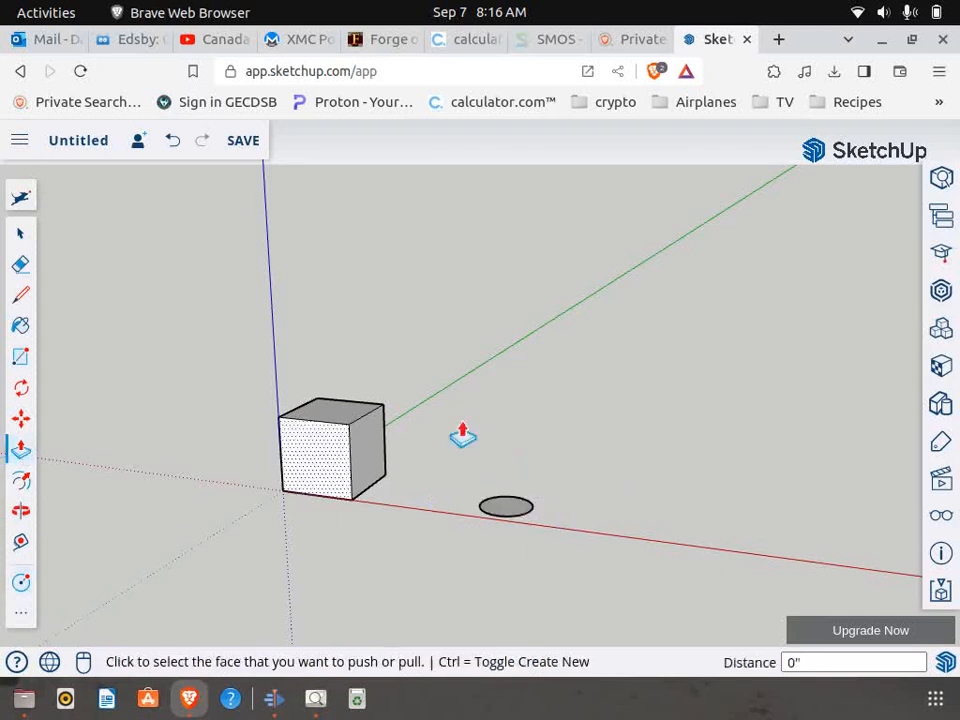
{"action": "left_click", "coordinate": [510, 508]}
{"action": "type", "text": "4"}
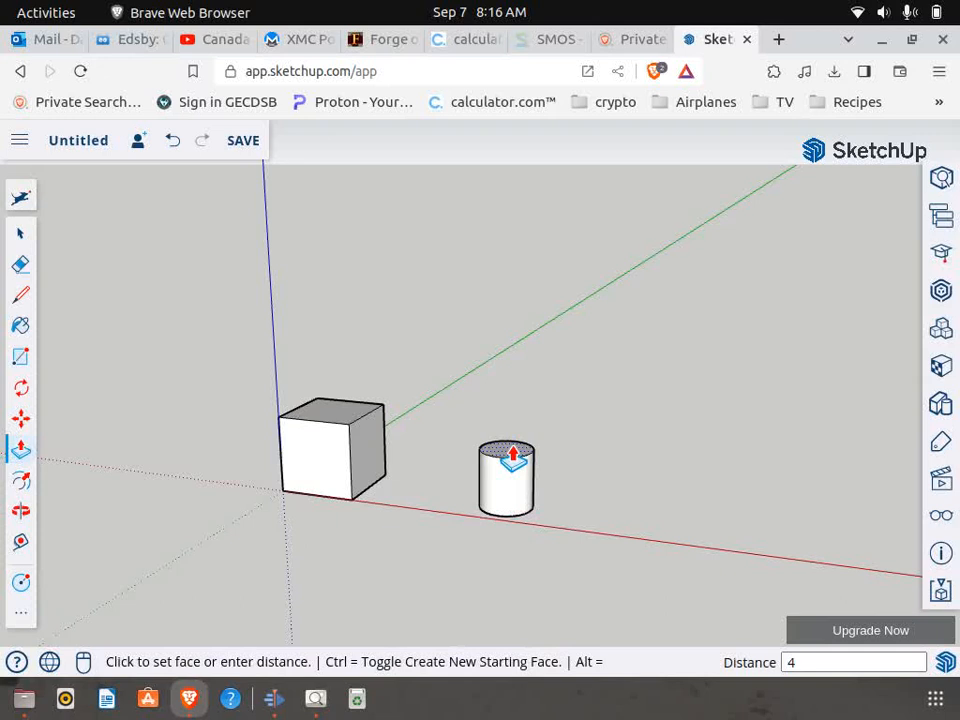
{"action": "key", "text": "Return"}
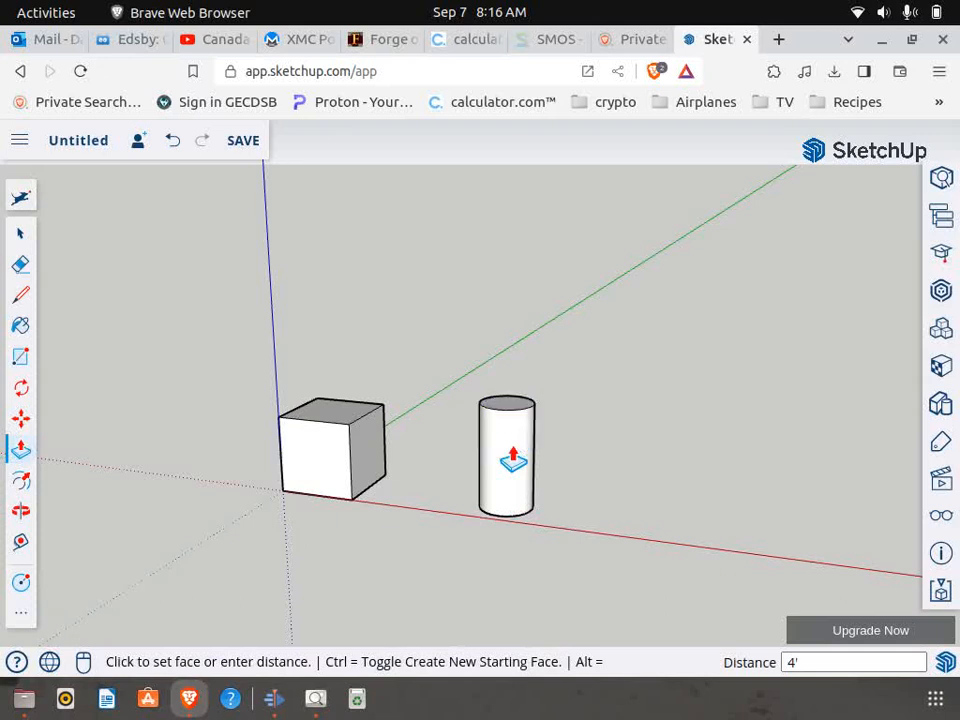
Check the flat box in the Image Viewer reference, and draw a 2' by 3' rectangle from the red axis beyond the cylinder in SketchUp
{"action": "left_click", "coordinate": [316, 702]}
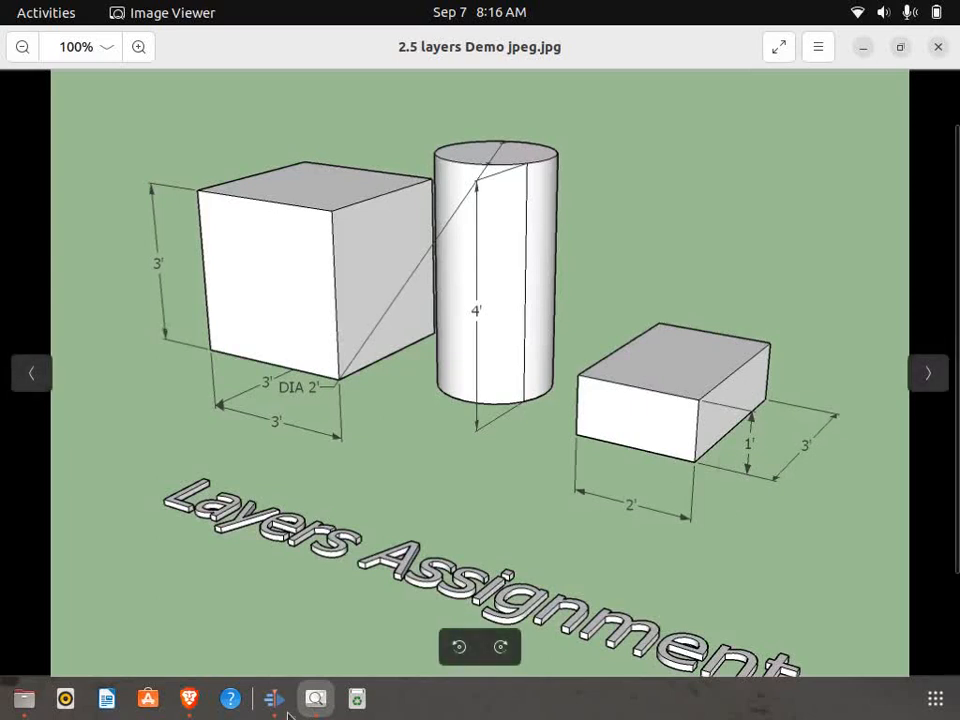
{"action": "left_click", "coordinate": [192, 700]}
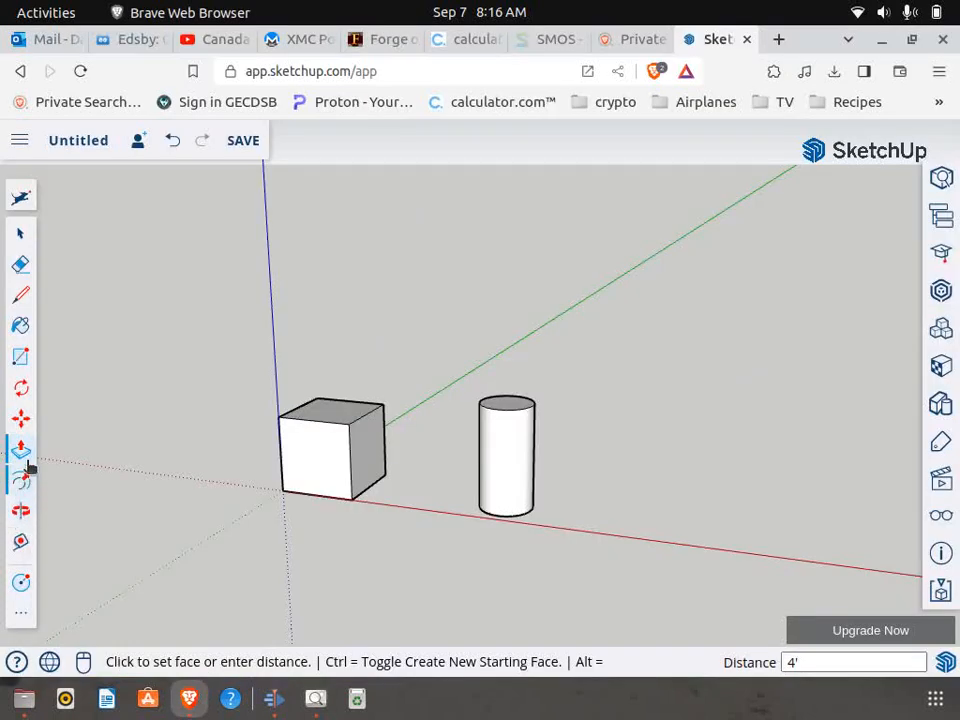
{"action": "left_click", "coordinate": [20, 356]}
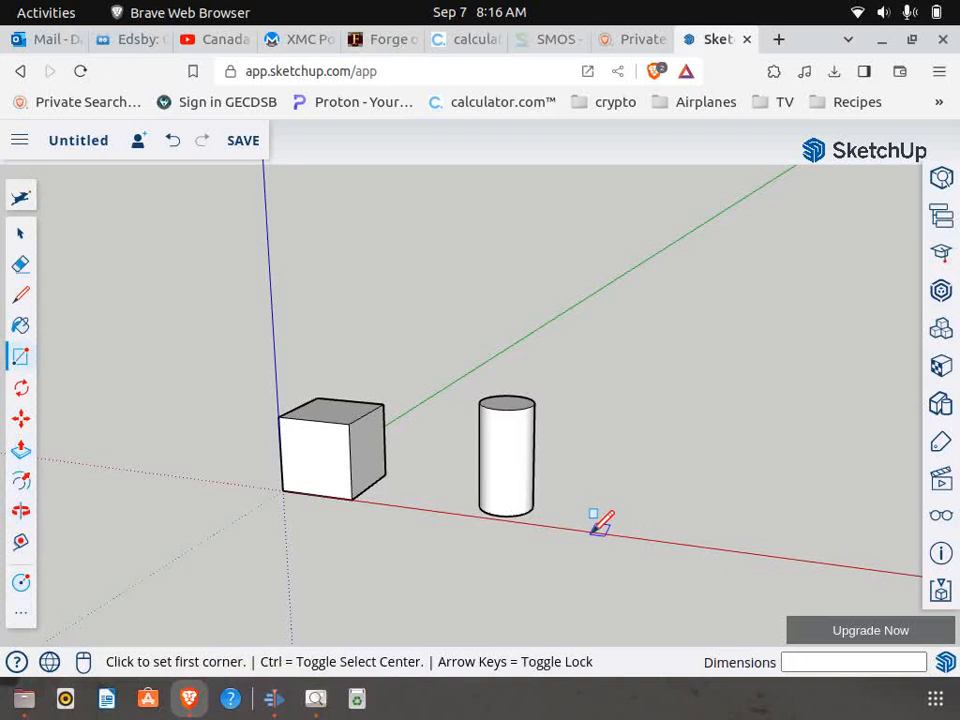
{"action": "left_click", "coordinate": [590, 533]}
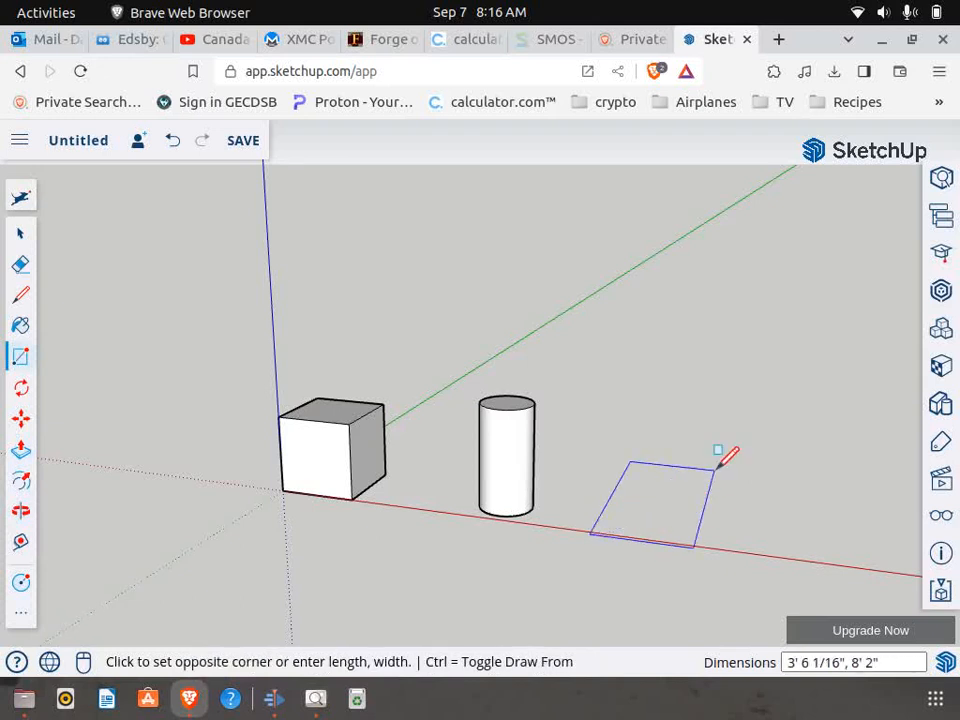
{"action": "type", "text": "2', 3'"}
{"action": "key", "text": "Return"}
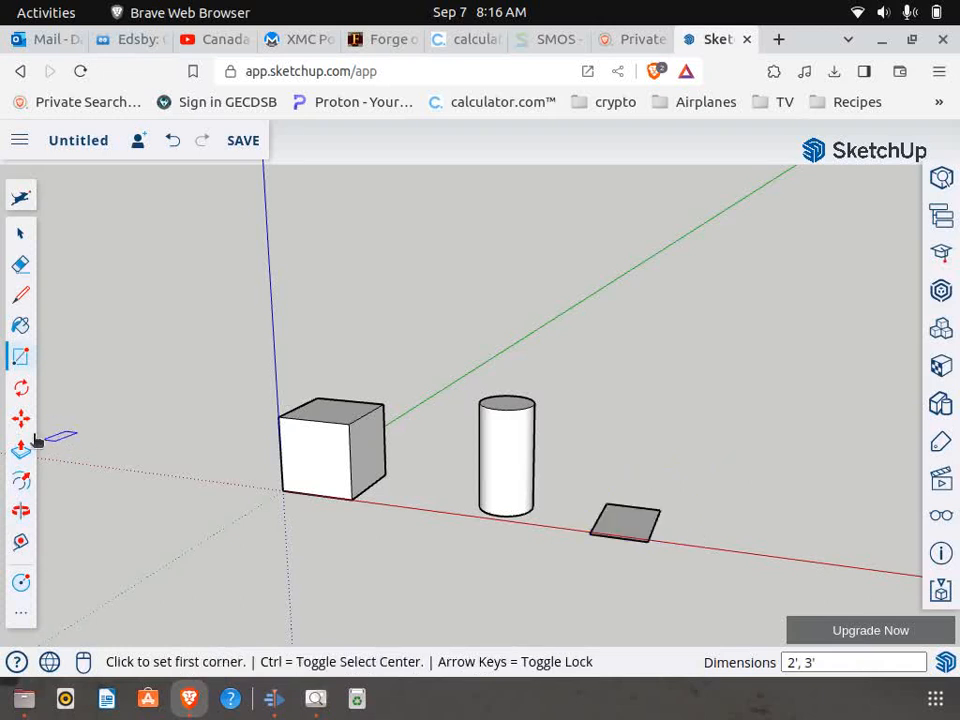
Push/Pull the 2' by 3' rectangle up 1' to form a box
{"action": "left_click", "coordinate": [21, 450]}
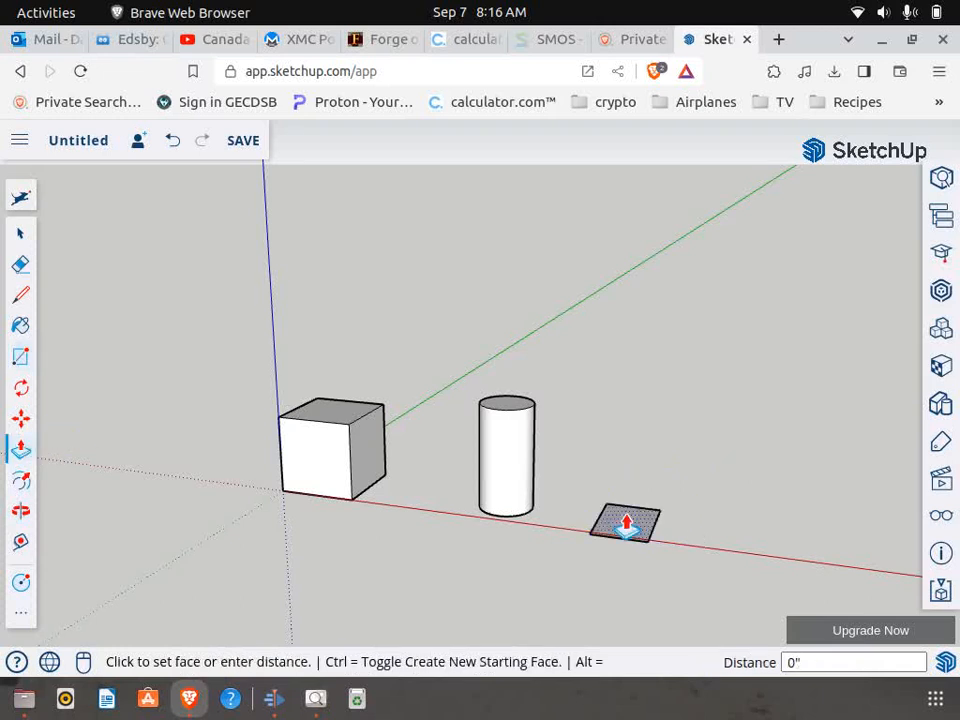
{"action": "left_click", "coordinate": [626, 527]}
{"action": "type", "text": "1"}
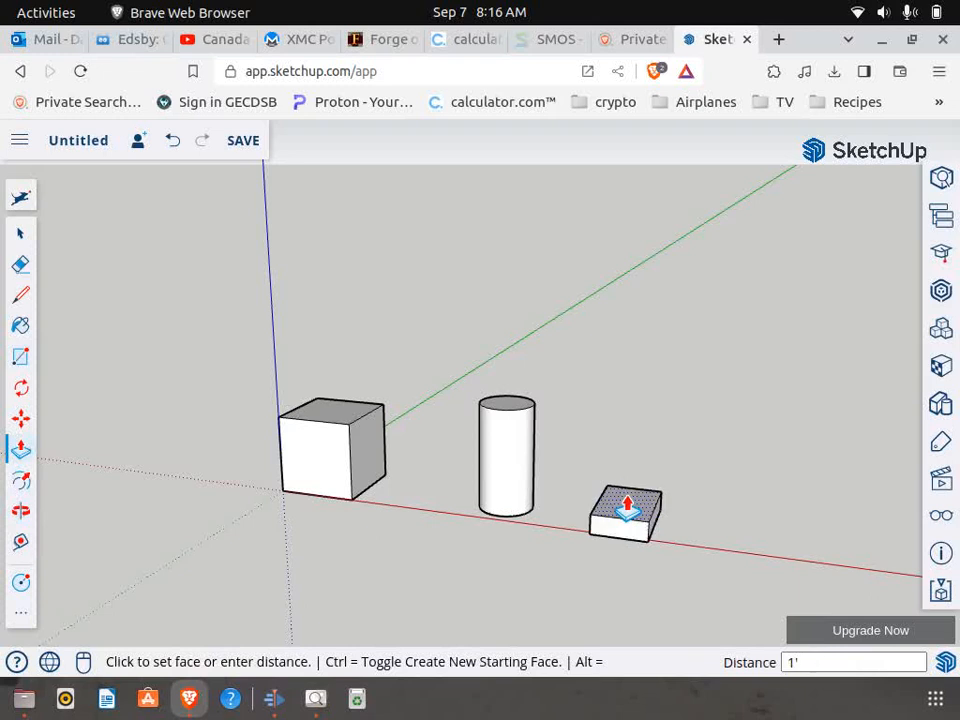
{"action": "key", "text": "Return"}
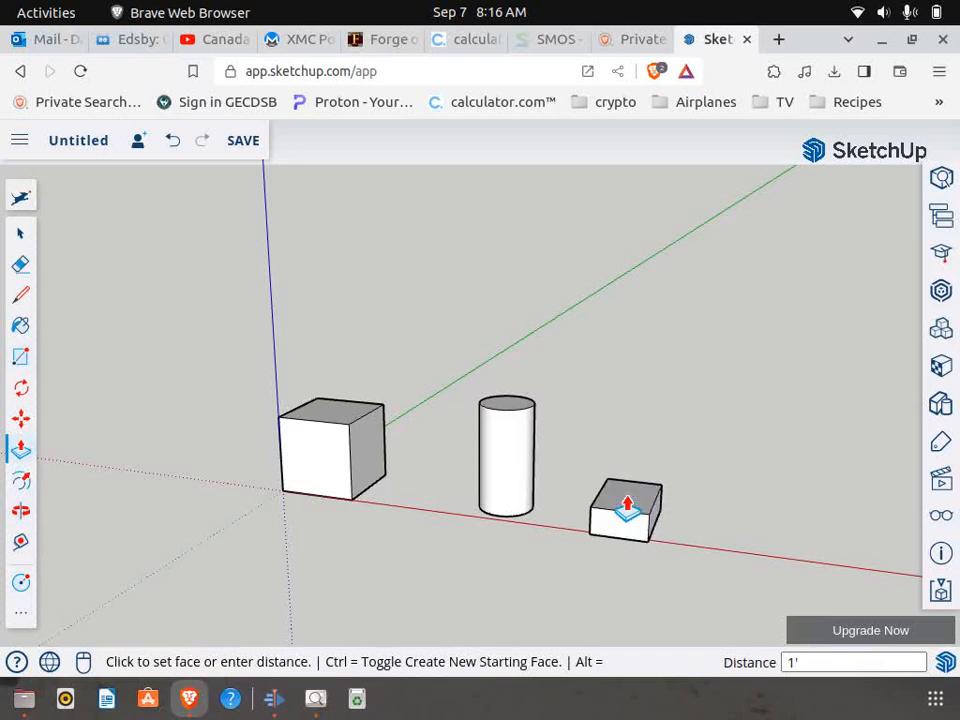
Select the cube, cylinder and box together, assign them the Shapes tag, and clear the selection
{"action": "left_click", "coordinate": [31, 514]}
{"action": "left_click_drag", "start_coordinate": [217, 338], "coordinate": [322, 455]}
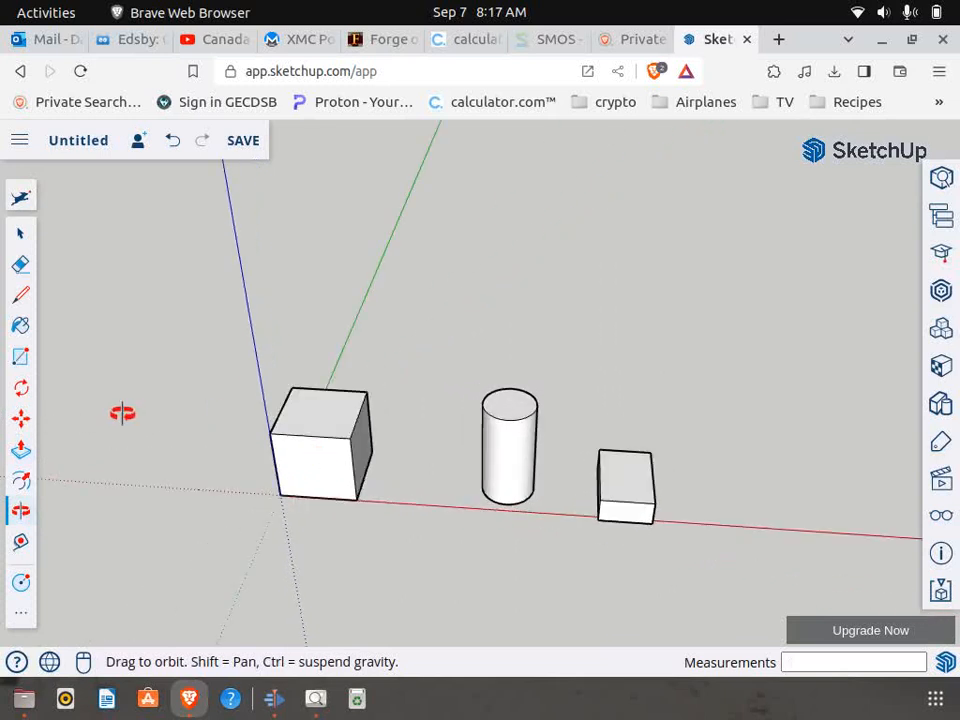
{"action": "left_click_drag", "start_coordinate": [121, 413], "coordinate": [184, 427]}
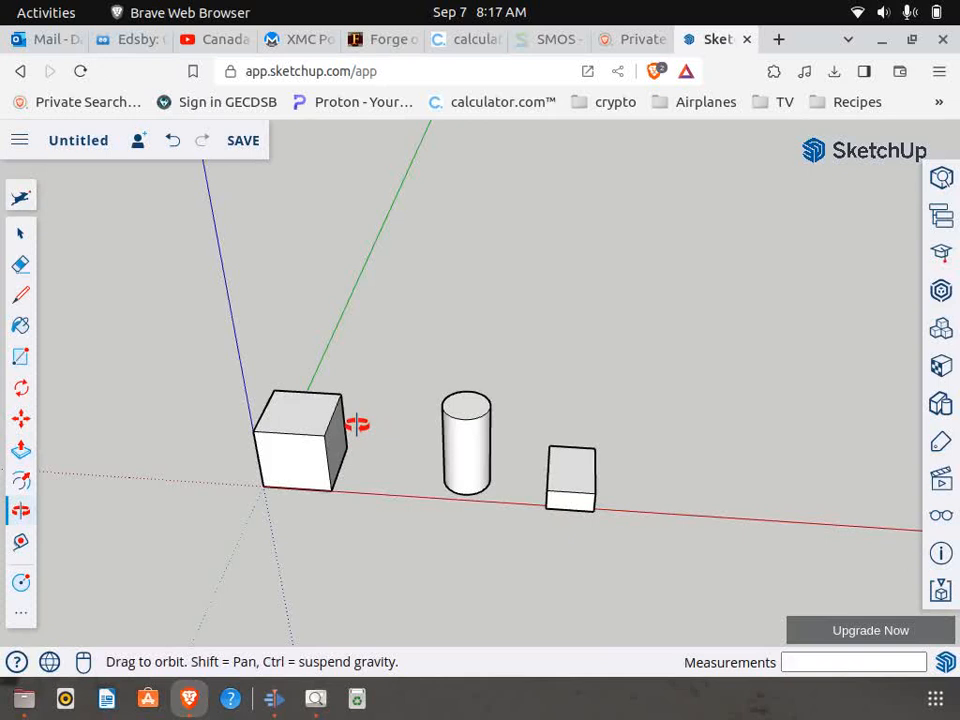
{"action": "left_click", "coordinate": [20, 231]}
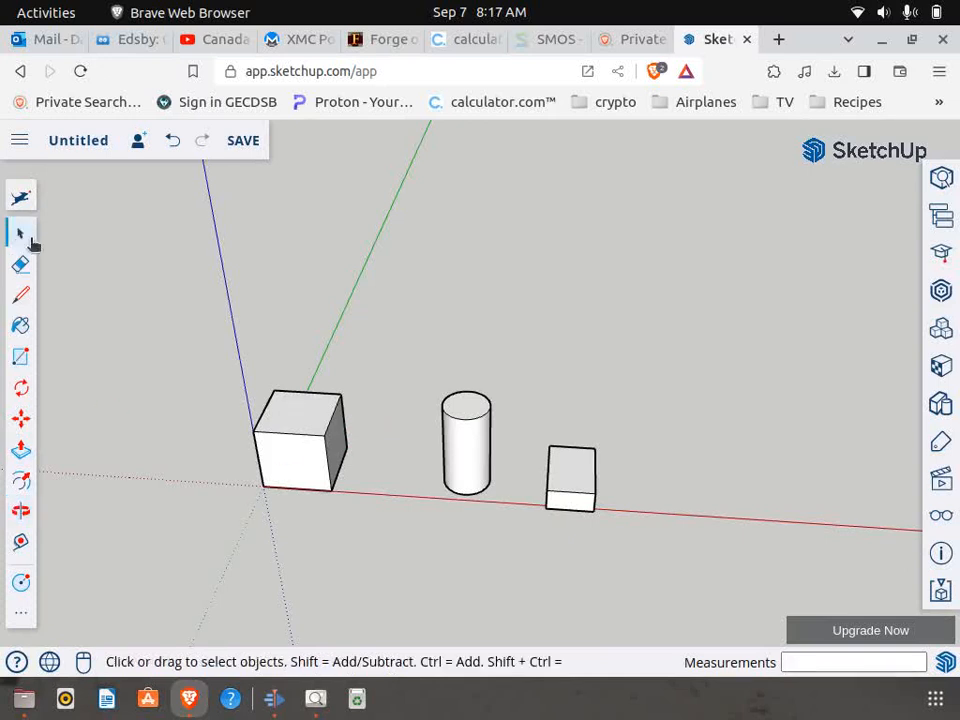
{"action": "left_click_drag", "start_coordinate": [148, 299], "coordinate": [731, 582]}
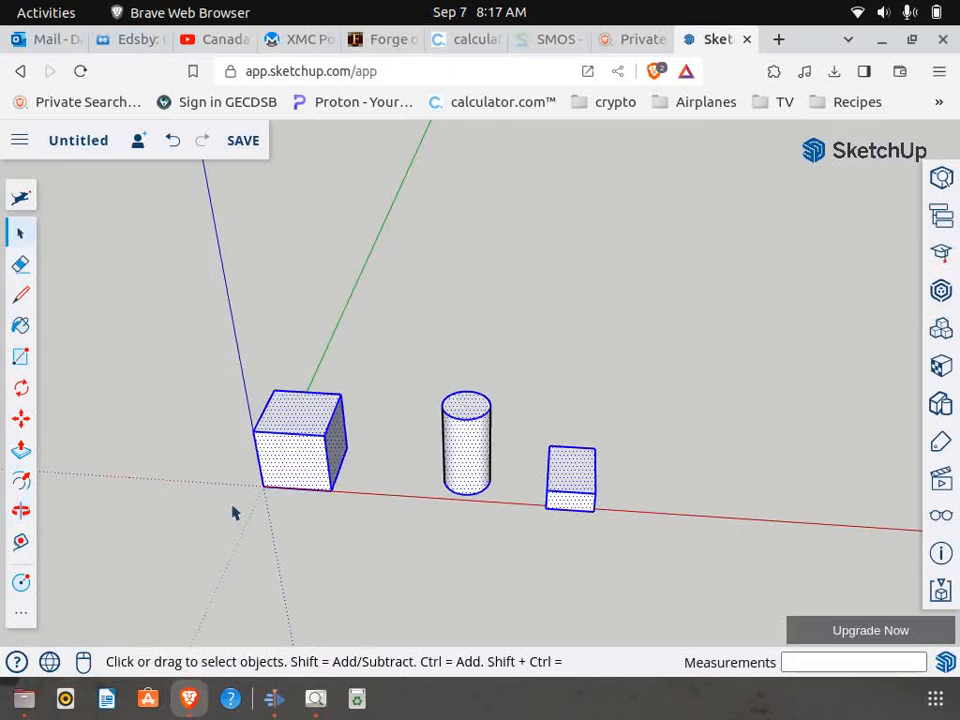
{"action": "right_click", "coordinate": [305, 465]}
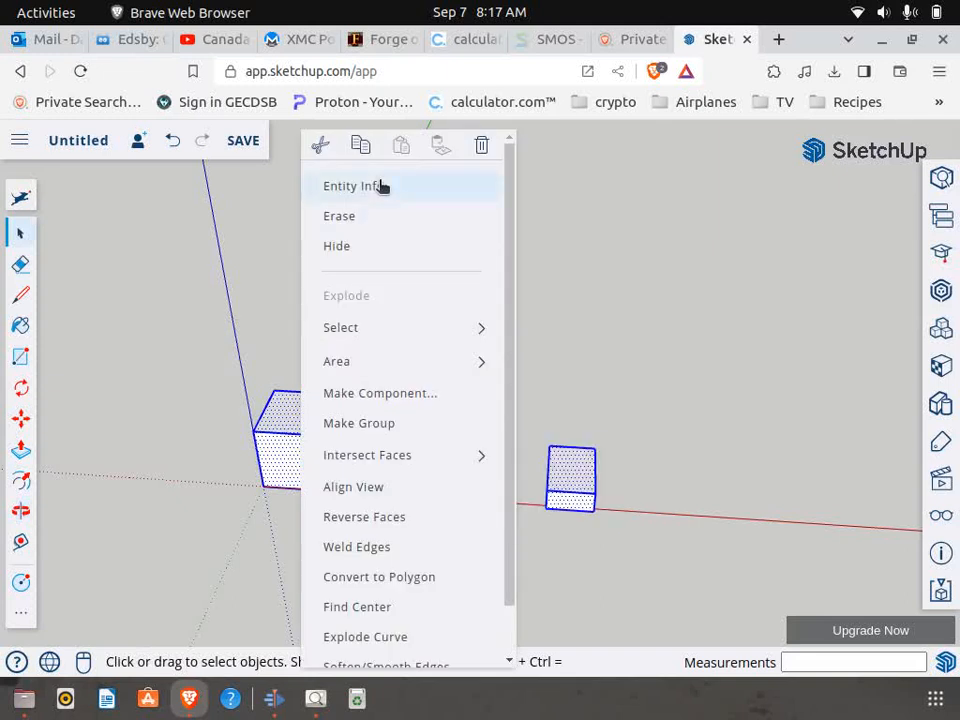
{"action": "left_click", "coordinate": [355, 186]}
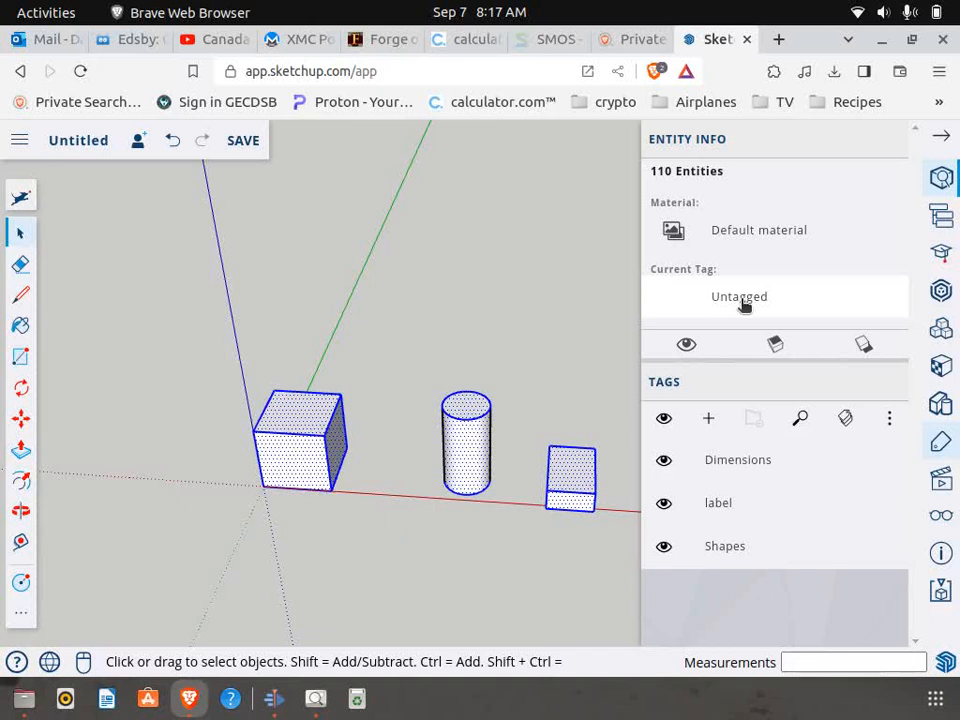
{"action": "left_click", "coordinate": [743, 300]}
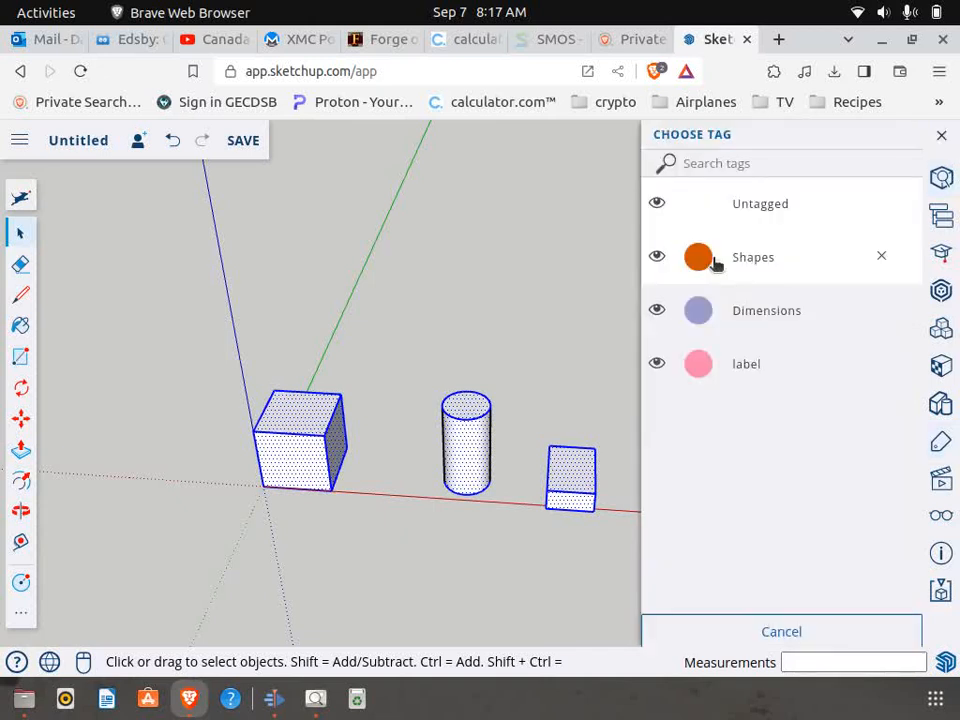
{"action": "left_click", "coordinate": [720, 265]}
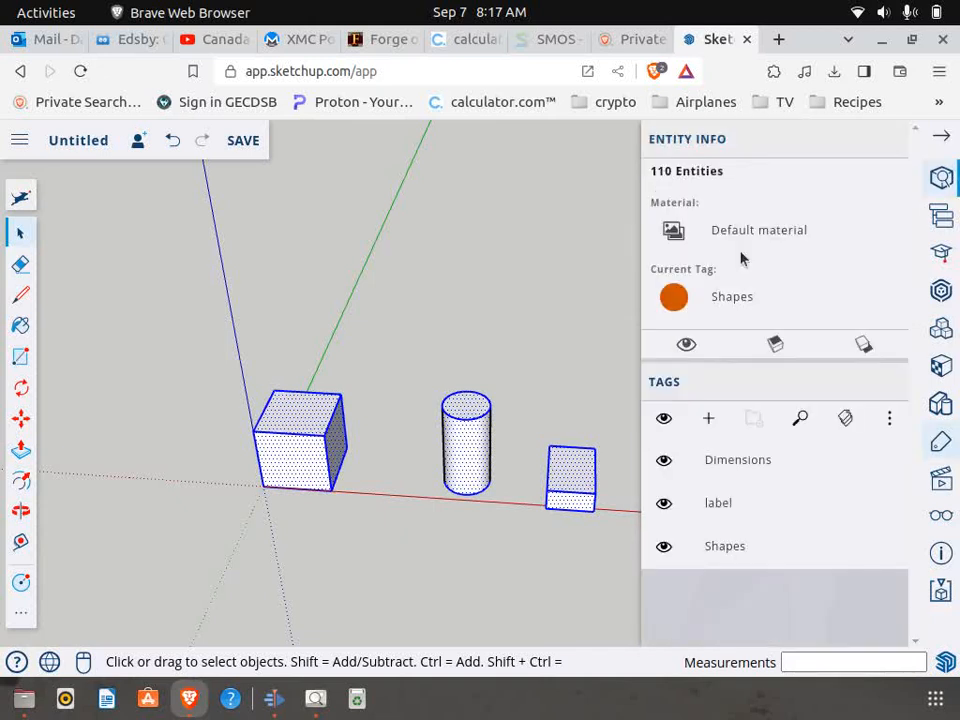
{"action": "left_click", "coordinate": [823, 474]}
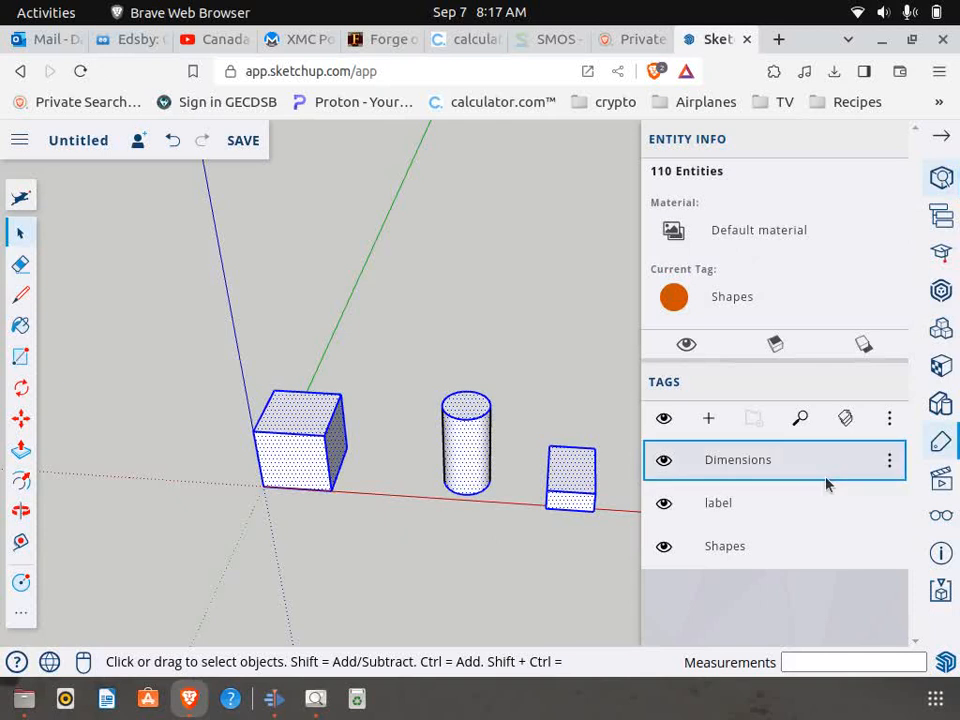
{"action": "left_click", "coordinate": [943, 139]}
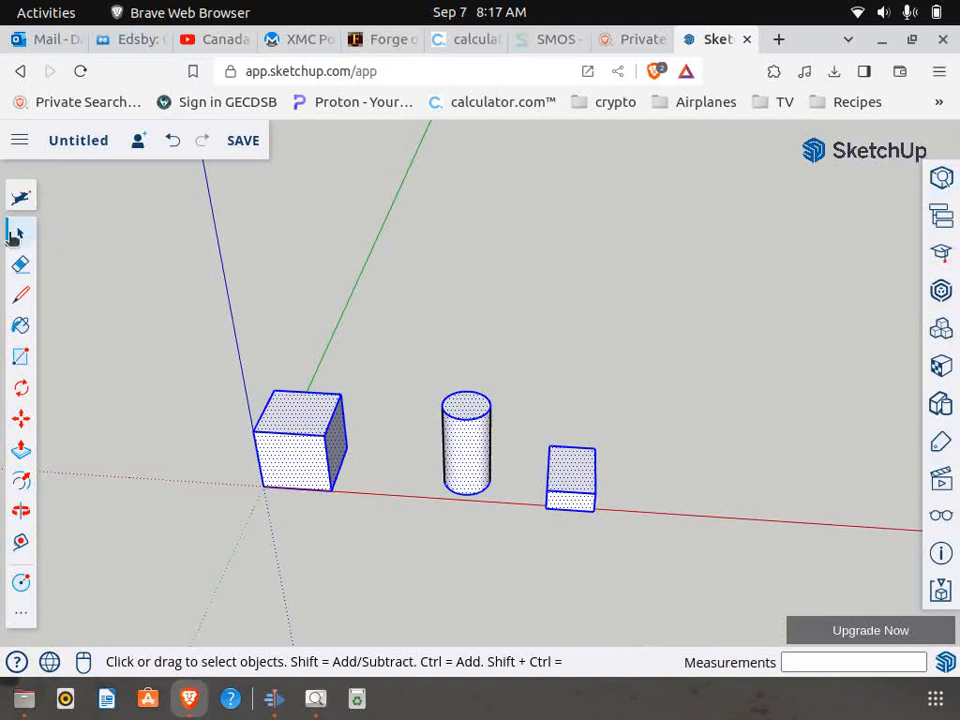
{"action": "left_click", "coordinate": [240, 268]}
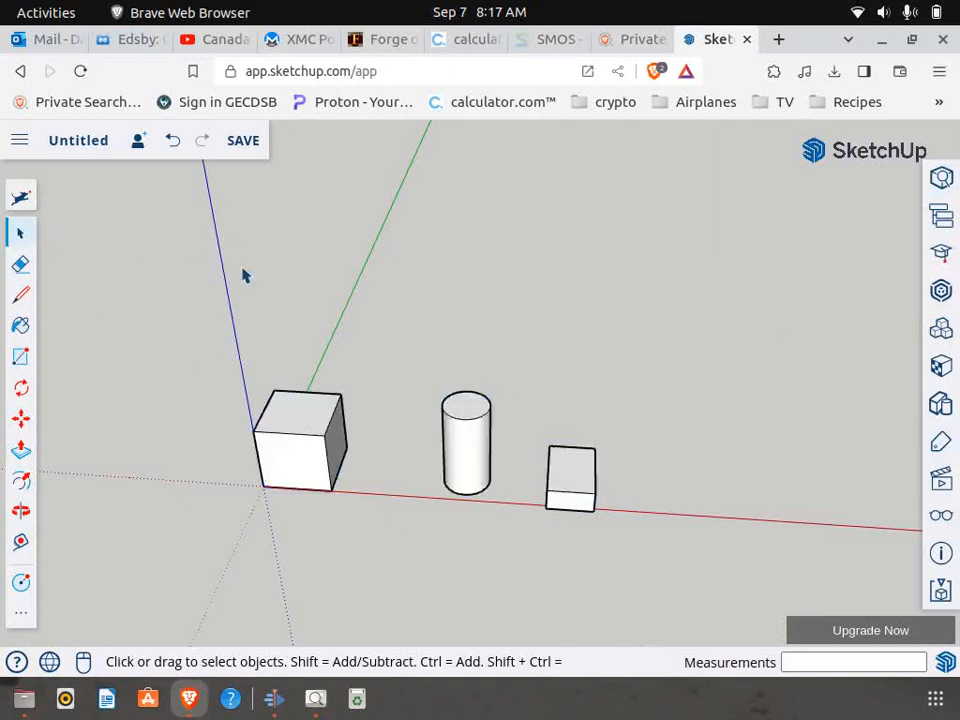
Check the dimension layout in the Image Viewer reference, and dimension the cube's front bottom edge along the red axis in SketchUp
{"action": "left_click", "coordinate": [20, 511]}
{"action": "left_click_drag", "start_coordinate": [180, 498], "coordinate": [354, 497]}
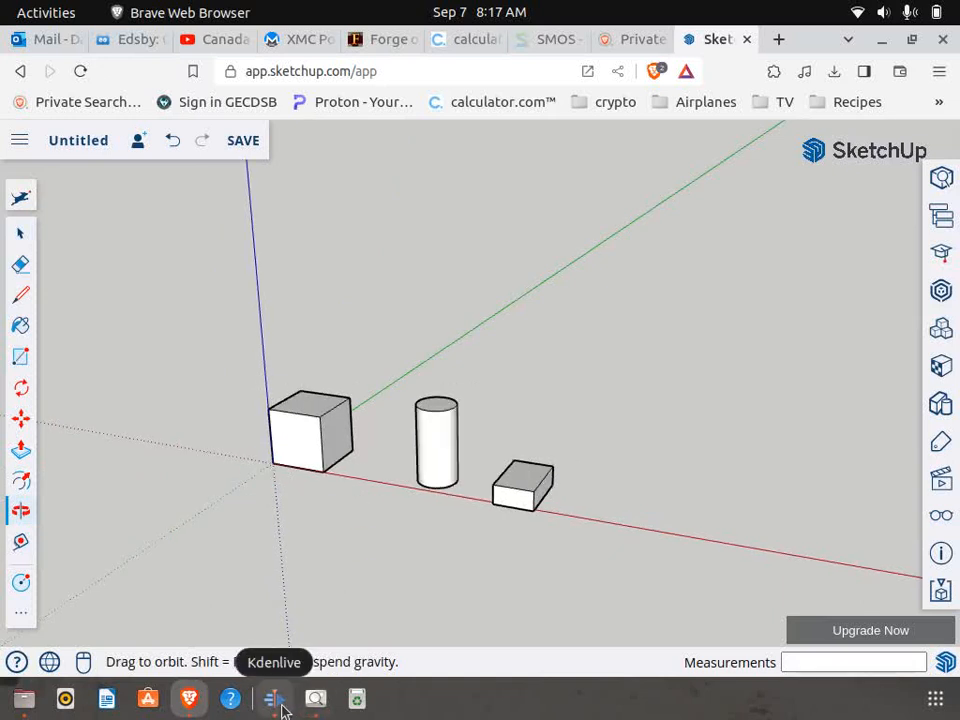
{"action": "left_click", "coordinate": [315, 700]}
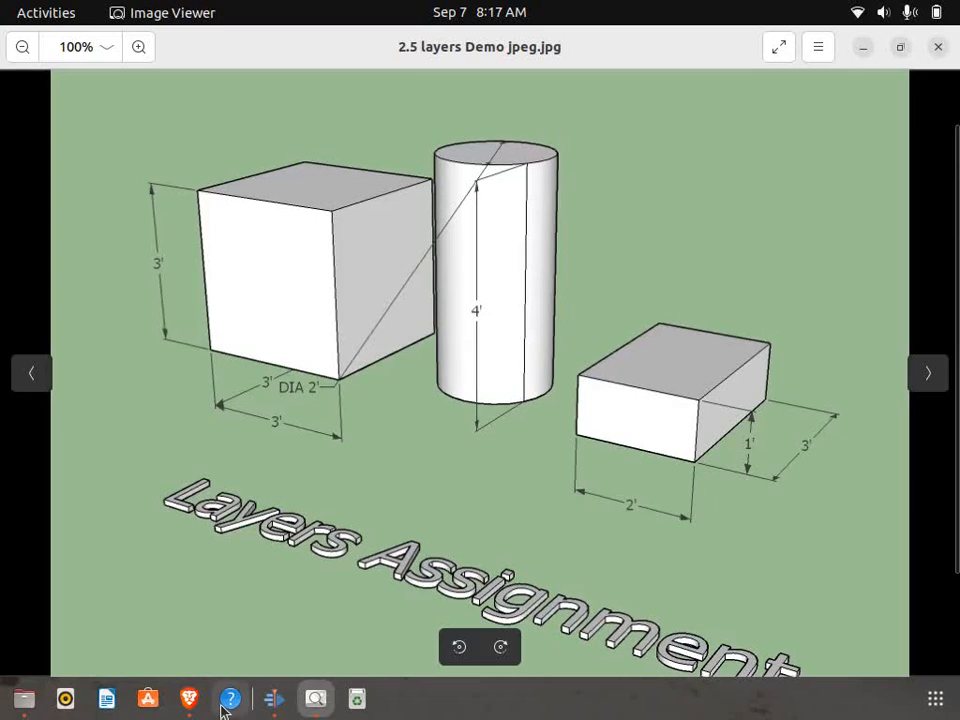
{"action": "left_click", "coordinate": [189, 700]}
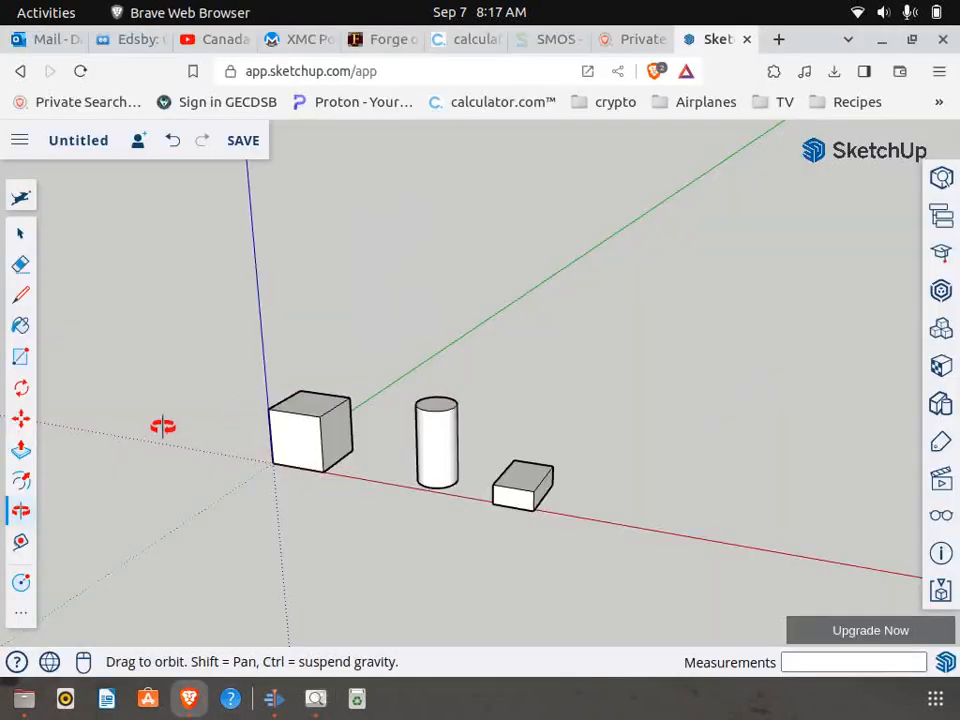
{"action": "left_click", "coordinate": [20, 610]}
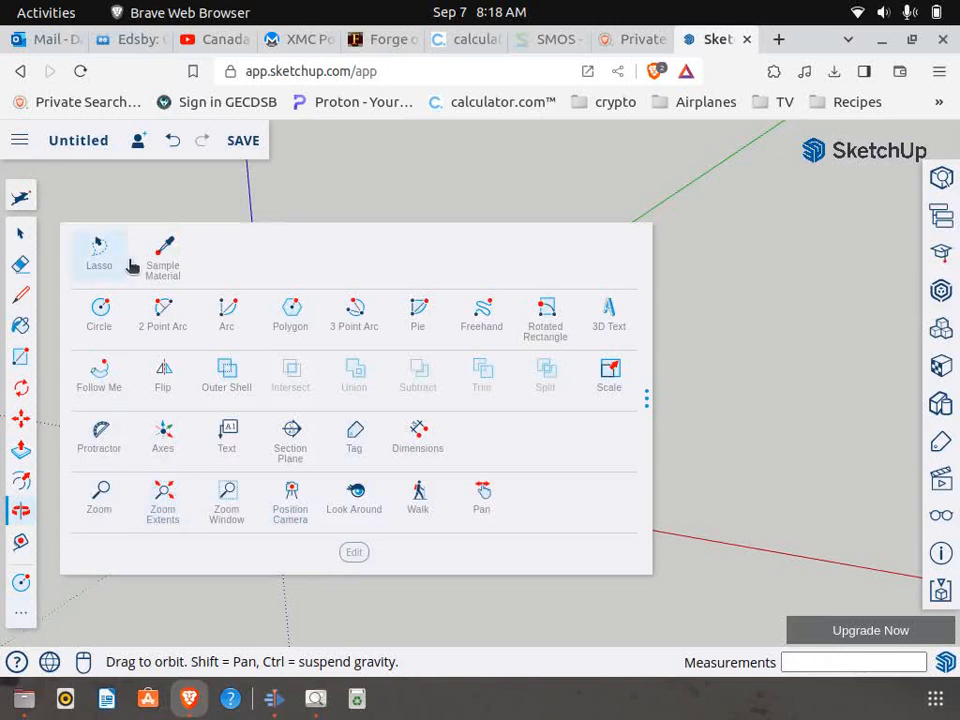
{"action": "left_click", "coordinate": [428, 442]}
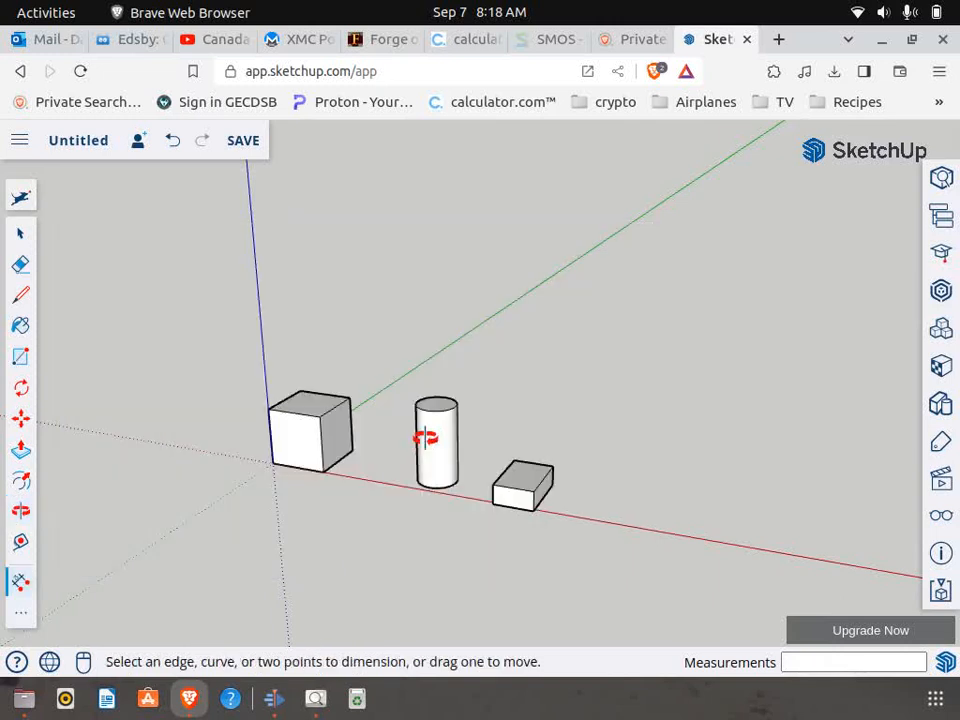
{"action": "scroll", "coordinate": [313, 477], "scroll_direction": "up", "scroll_amount": 5}
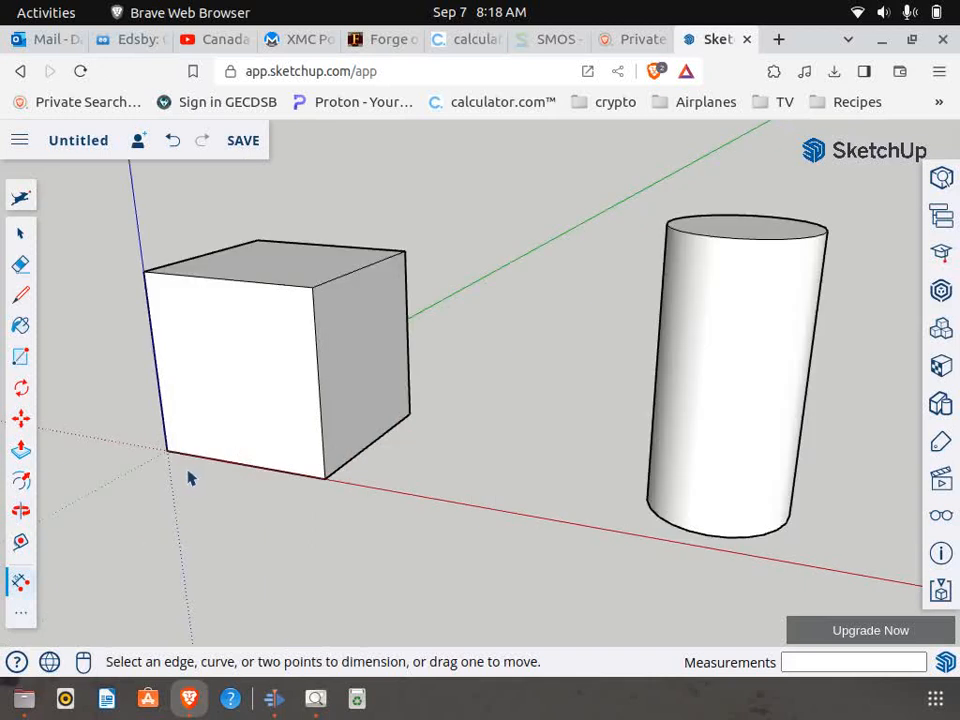
{"action": "left_click", "coordinate": [167, 451]}
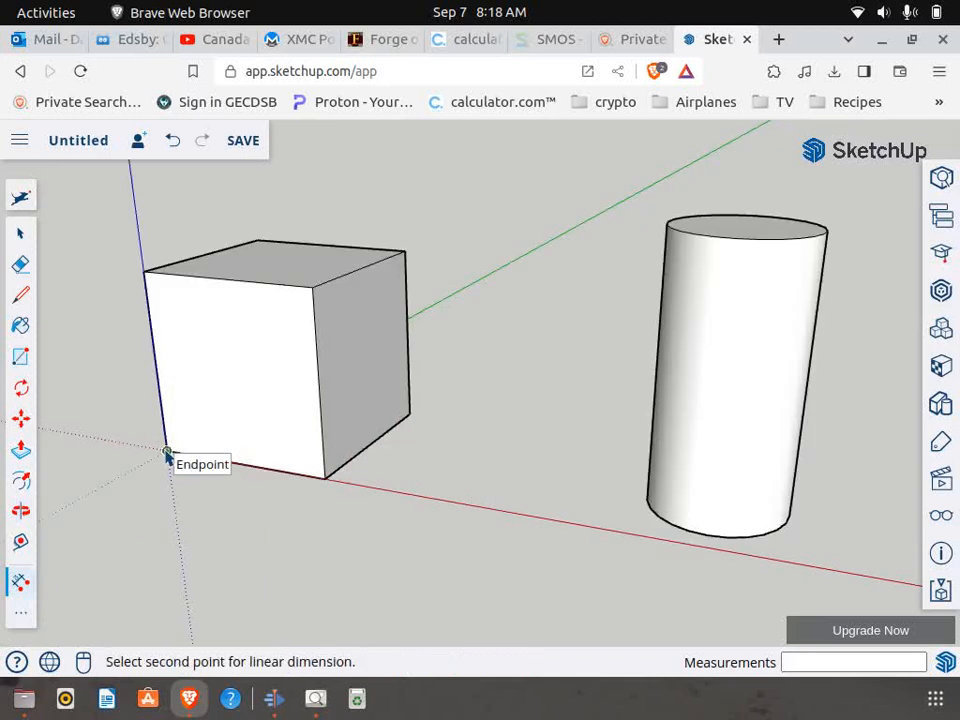
{"action": "left_click", "coordinate": [321, 482]}
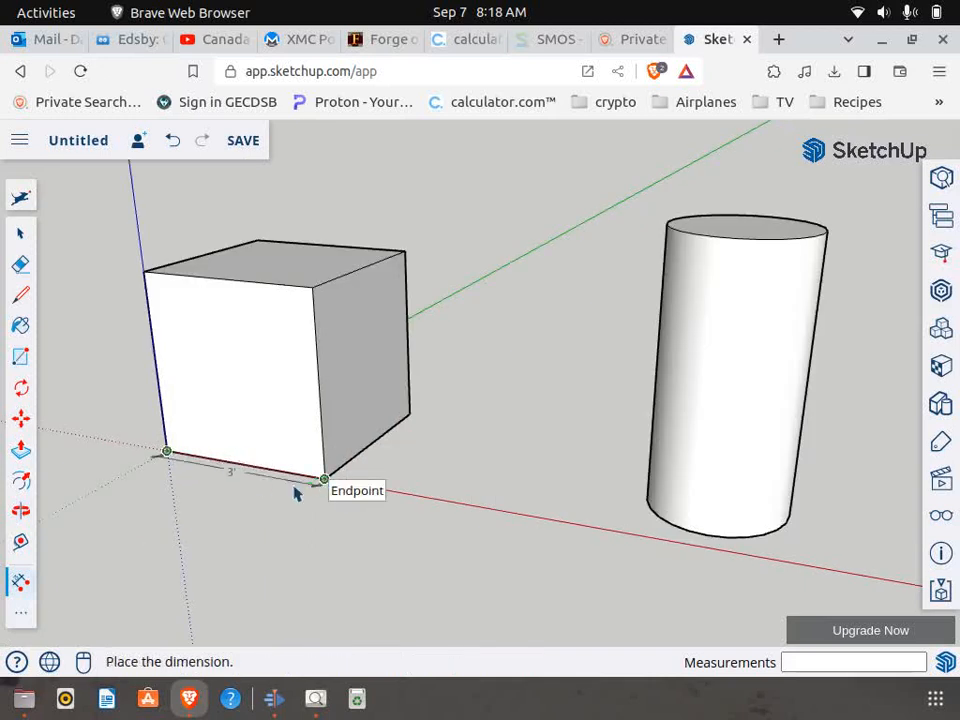
{"action": "left_click", "coordinate": [230, 529]}
Dimension the cube's depth along the bottom edge facing the cylinder, and its height at the front vertical edge
{"action": "left_click", "coordinate": [324, 479]}
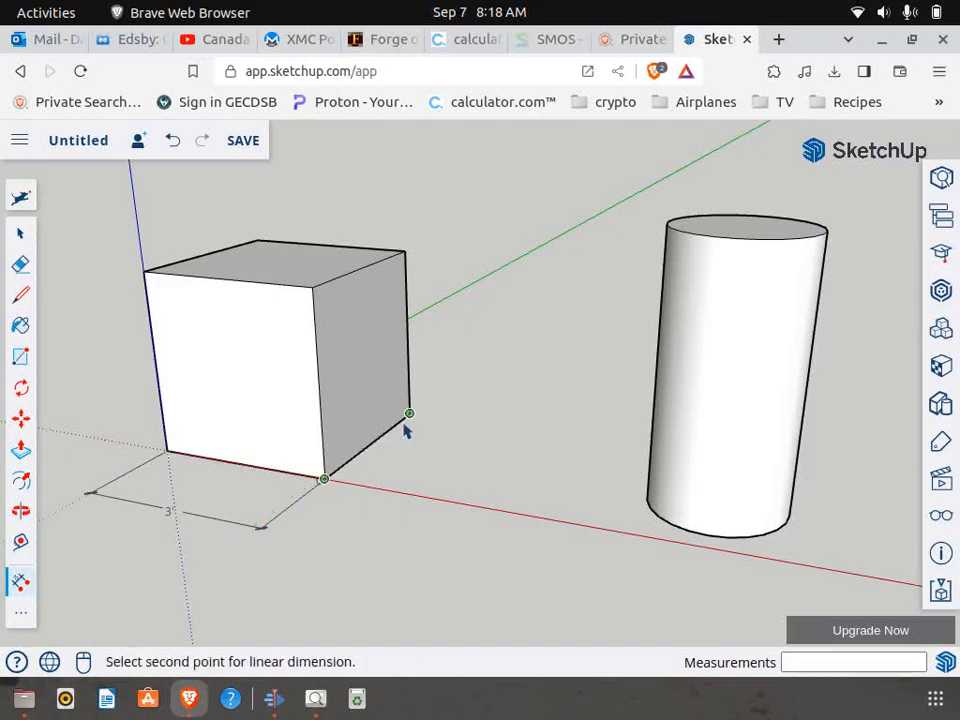
{"action": "left_click", "coordinate": [409, 414]}
{"action": "left_click", "coordinate": [469, 446]}
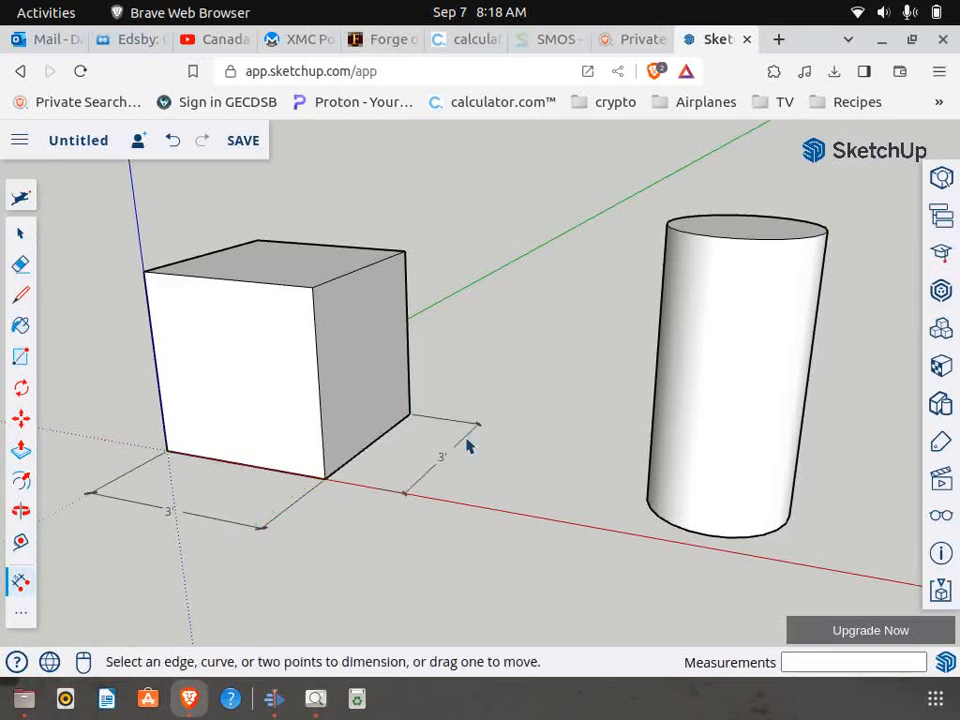
{"action": "left_click", "coordinate": [324, 479]}
{"action": "left_click", "coordinate": [312, 287]}
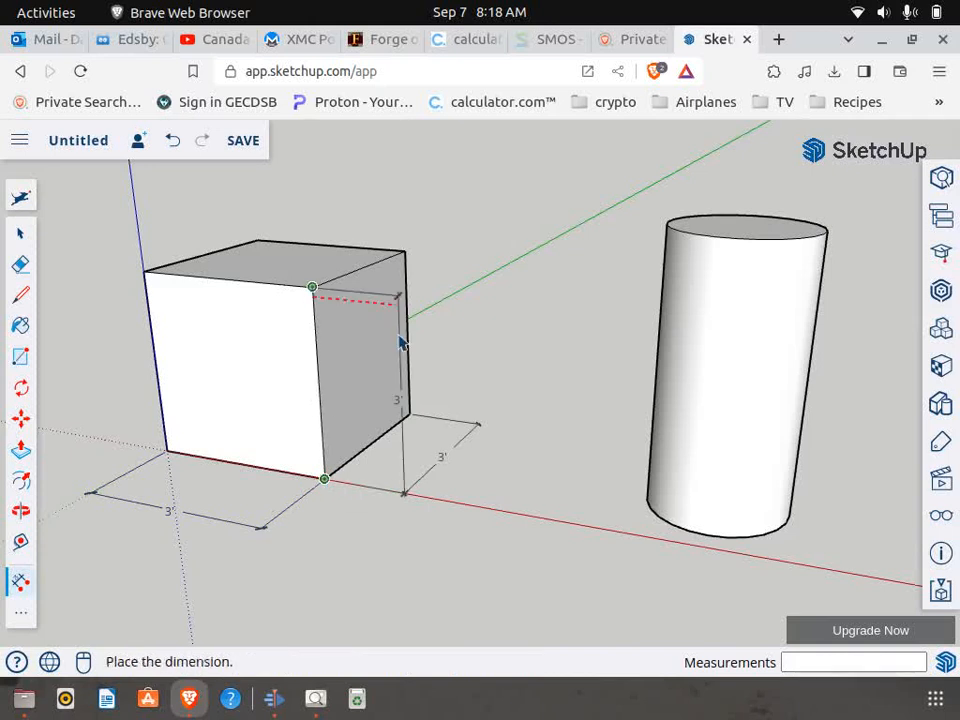
{"action": "left_click", "coordinate": [399, 343]}
Add a diameter dimension to the cylinder's bottom edge, placed on the ground between the cube and the cylinder
{"action": "scroll", "coordinate": [146, 414], "scroll_direction": "down", "scroll_amount": 2}
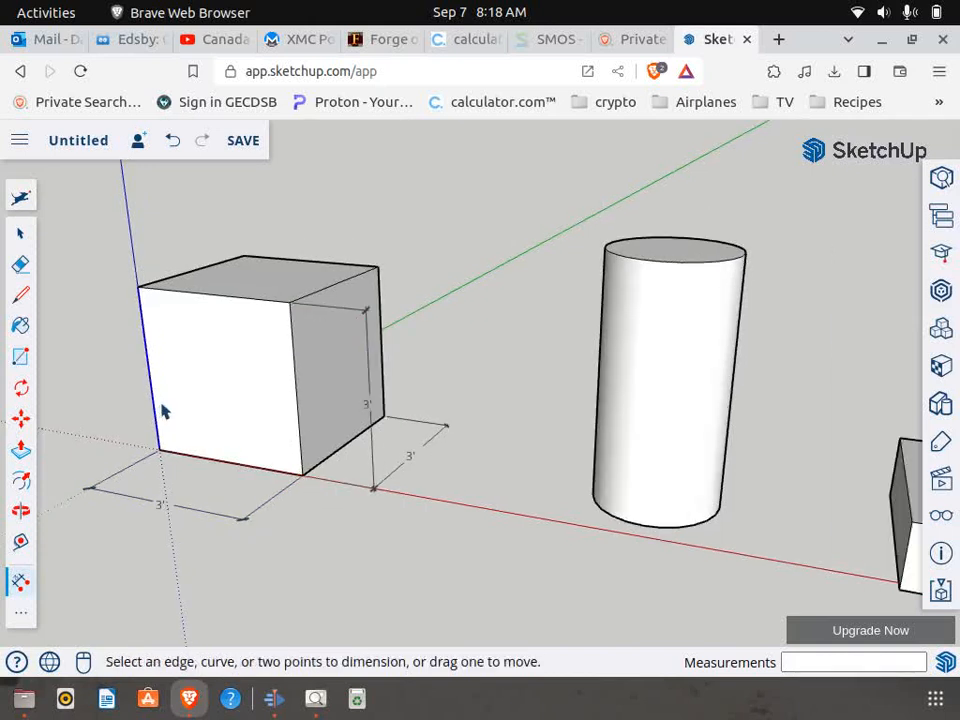
{"action": "scroll", "coordinate": [163, 411], "scroll_direction": "down", "scroll_amount": 3}
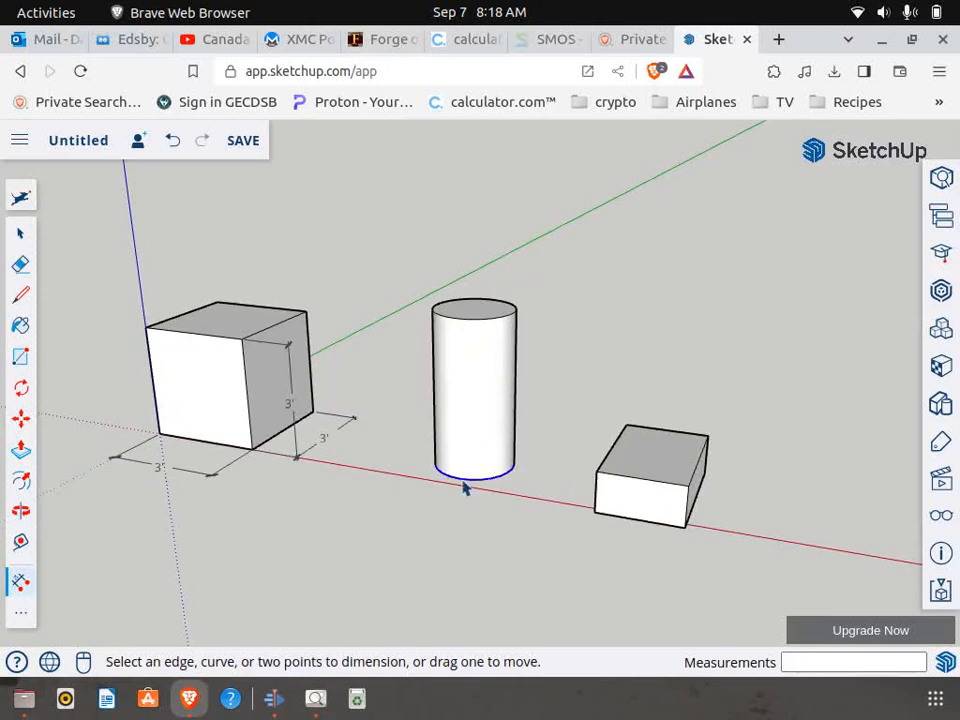
{"action": "left_click", "coordinate": [462, 484]}
{"action": "left_click", "coordinate": [283, 535]}
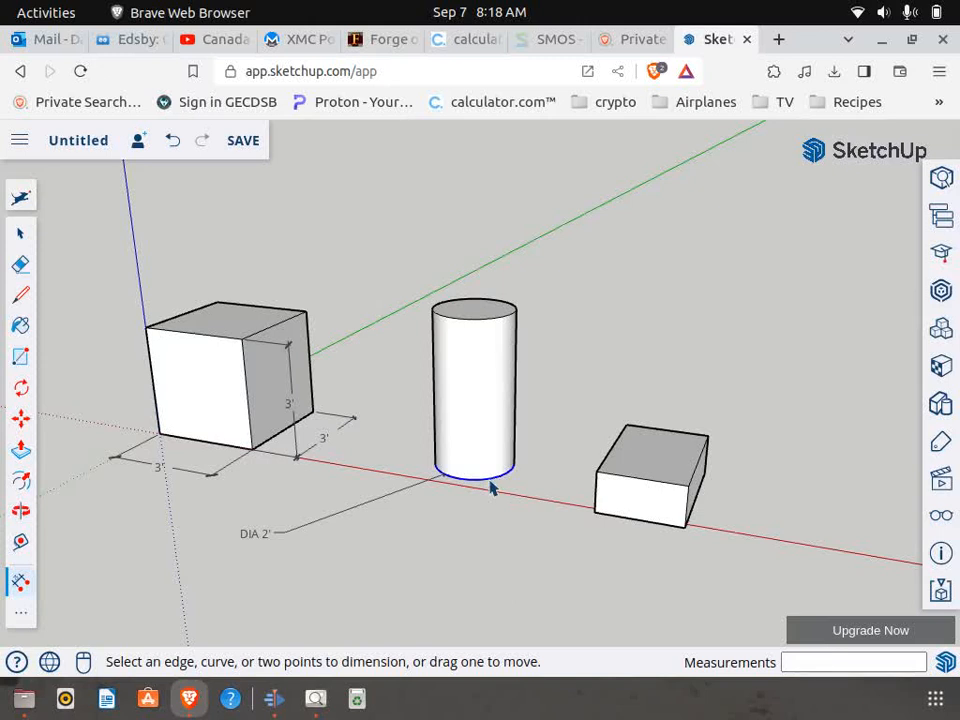
{"action": "left_click", "coordinate": [490, 486]}
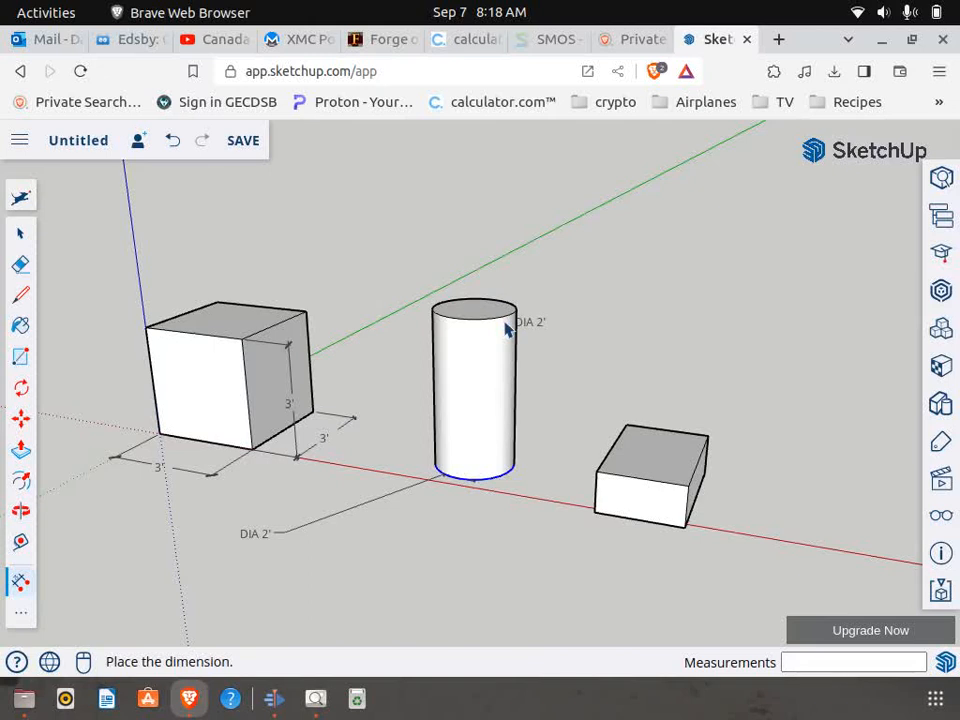
{"action": "key", "text": "Escape"}
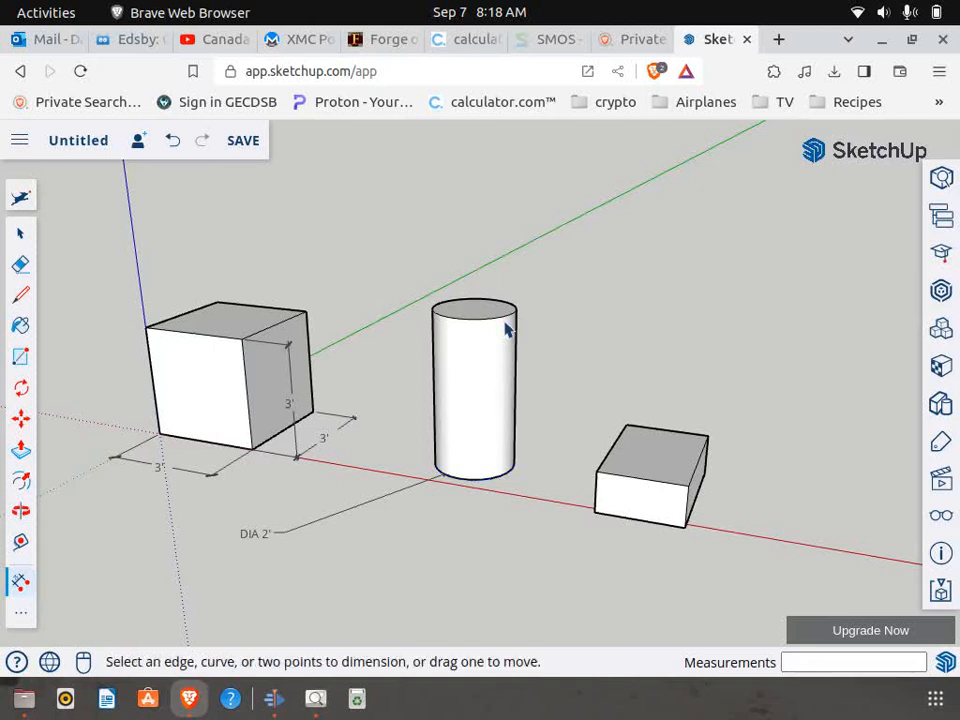
Draw a 4' vertical line down the cylinder's side from its top edge to its bottom edge
{"action": "left_click", "coordinate": [20, 294]}
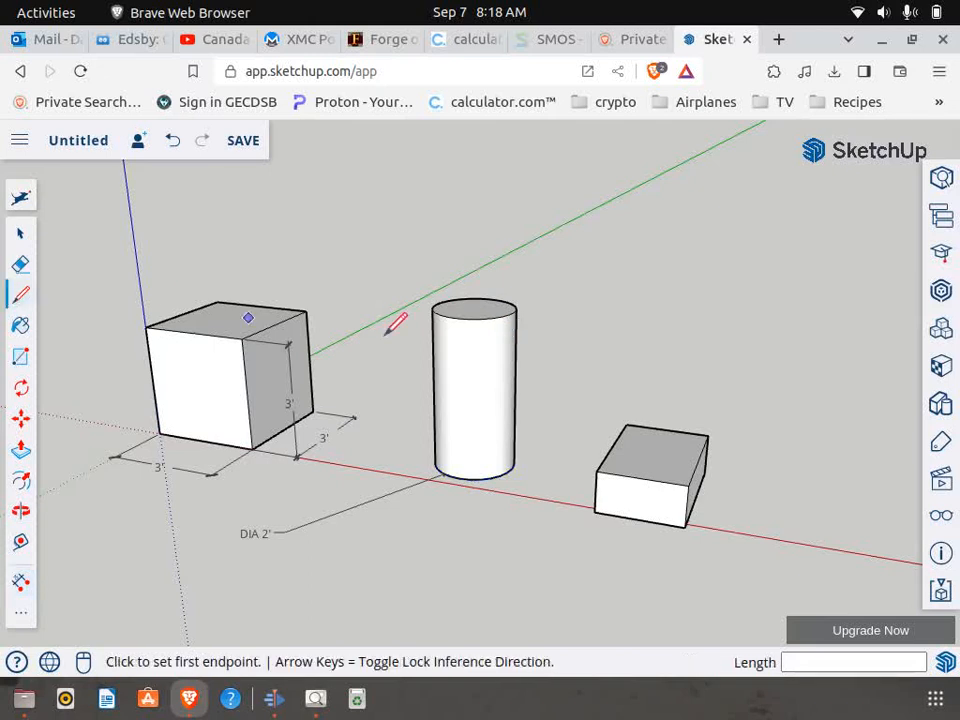
{"action": "left_click", "coordinate": [504, 313]}
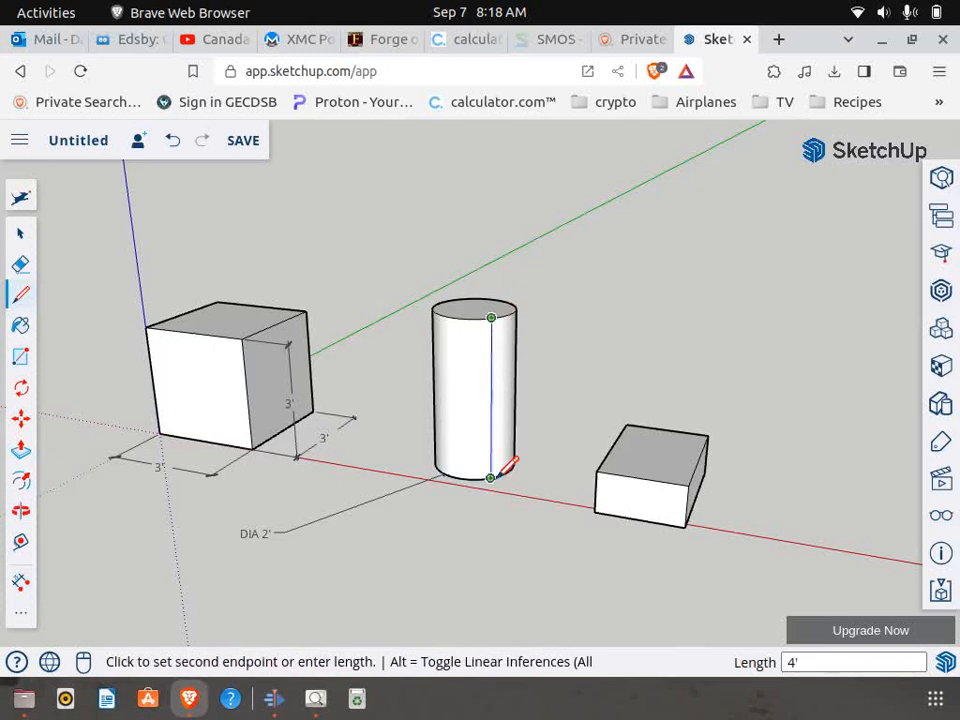
{"action": "left_click", "coordinate": [503, 472]}
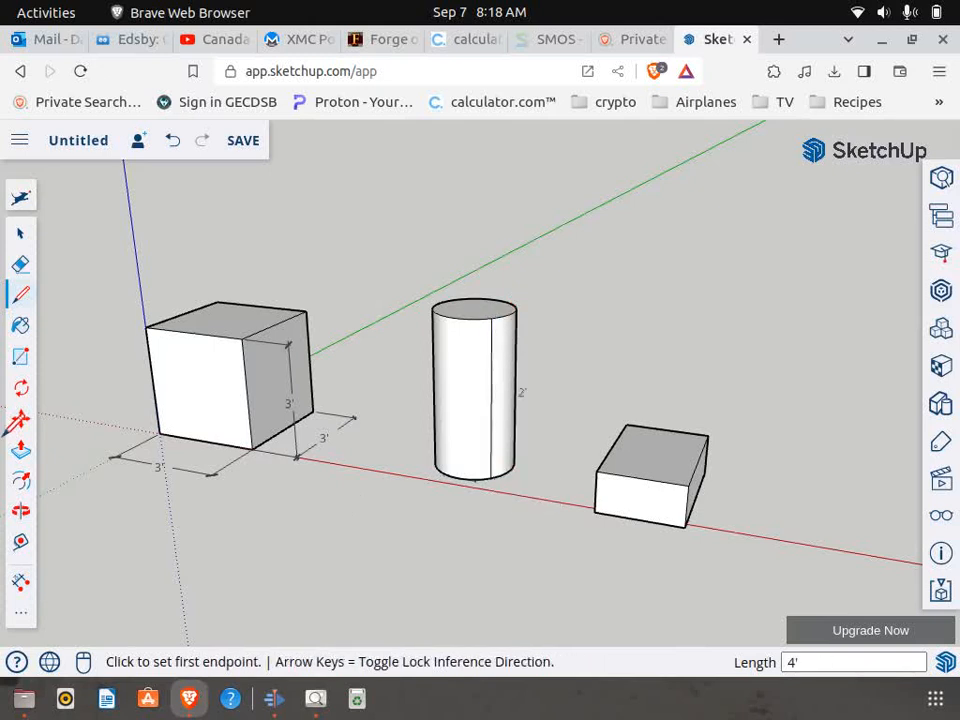
Dimension the cylinder's height from the vertical line on its side, placing the dimension towards the cube
{"action": "left_click", "coordinate": [20, 581]}
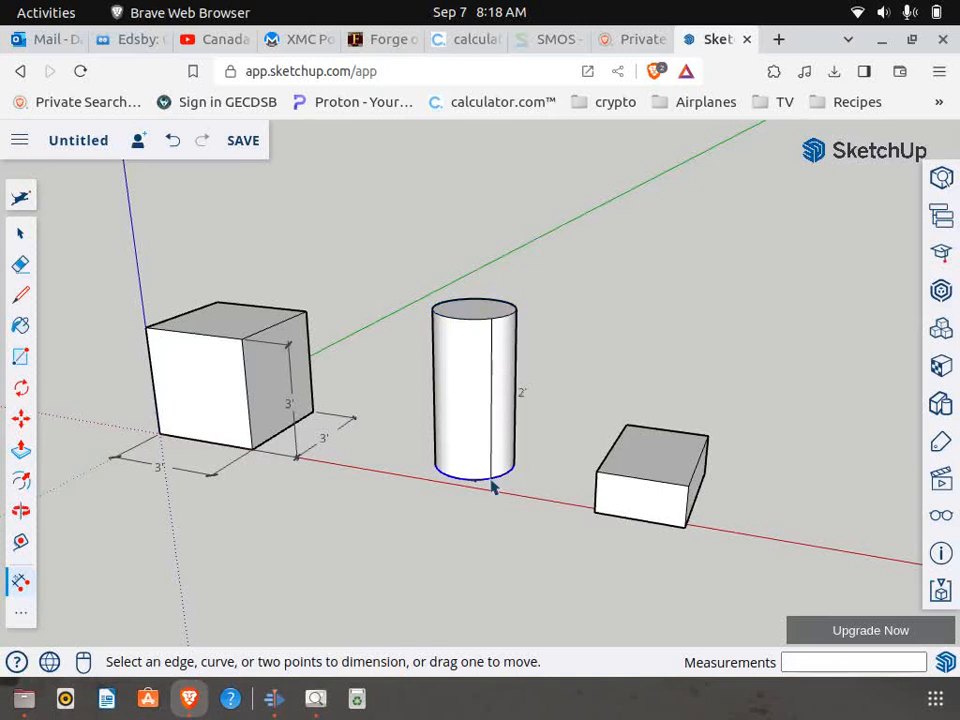
{"action": "scroll", "coordinate": [492, 484], "scroll_direction": "up", "scroll_amount": 2}
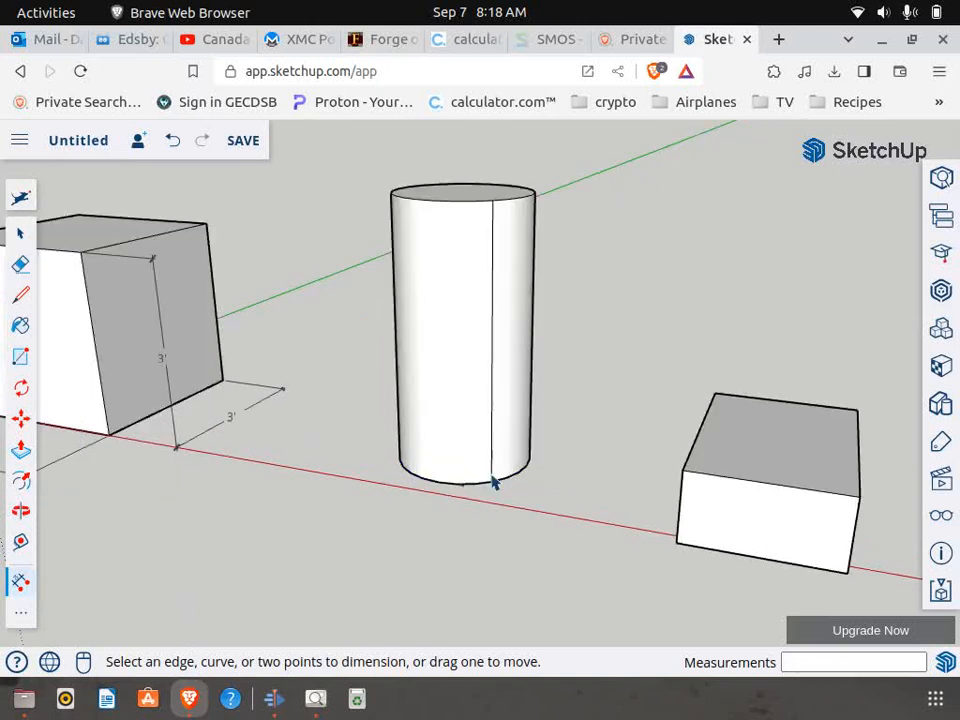
{"action": "scroll", "coordinate": [492, 483], "scroll_direction": "up", "scroll_amount": 2}
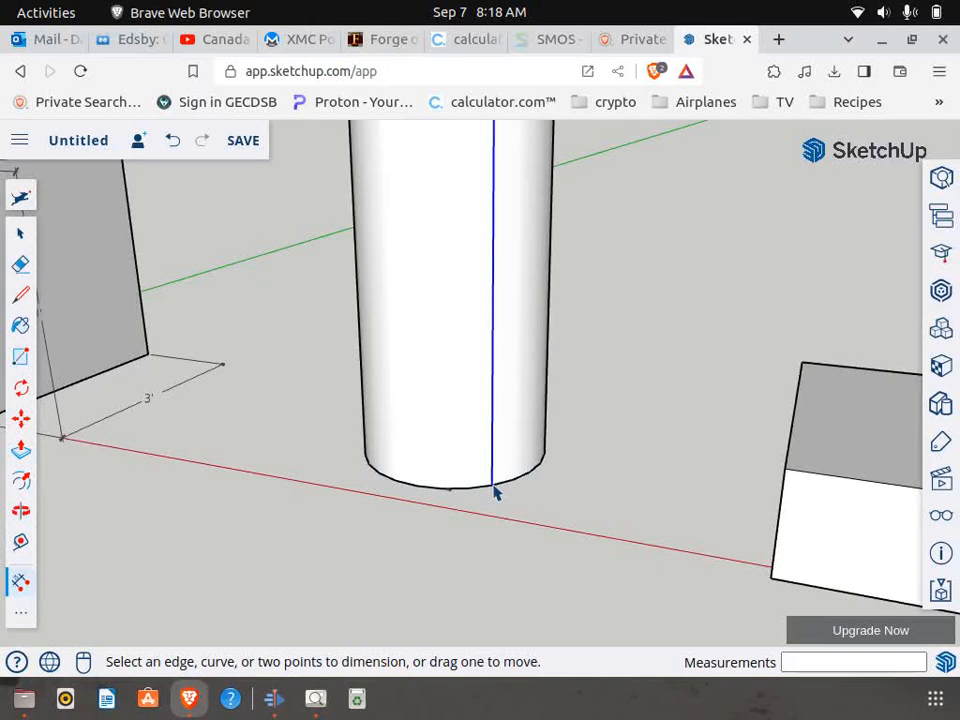
{"action": "left_click", "coordinate": [493, 488]}
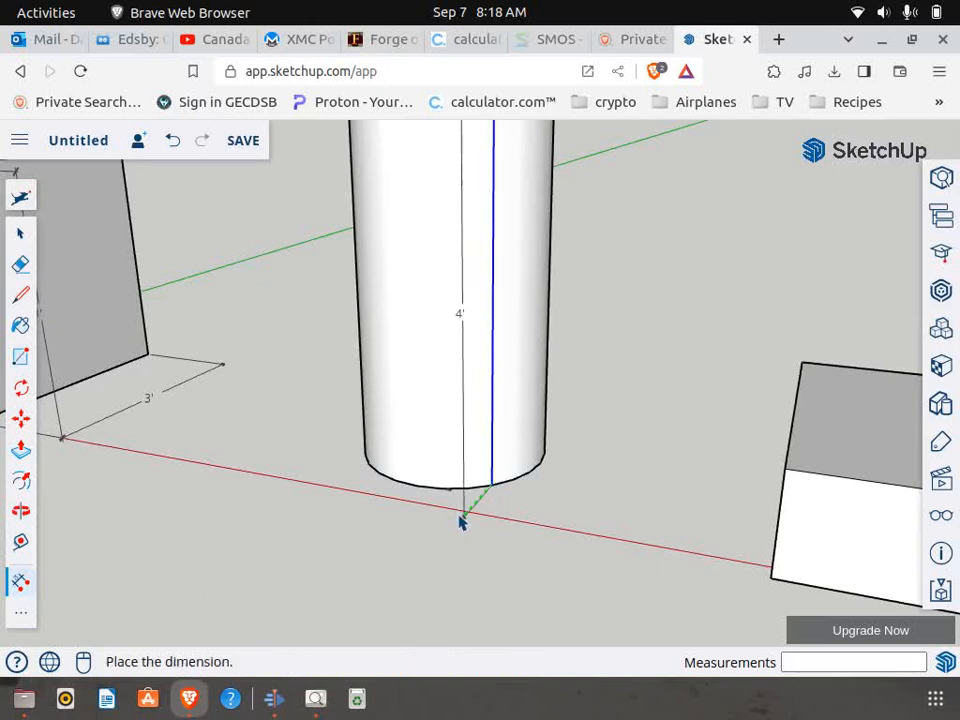
{"action": "left_click", "coordinate": [300, 592]}
{"action": "scroll", "coordinate": [340, 584], "scroll_direction": "down", "scroll_amount": 3}
{"action": "scroll", "coordinate": [351, 584], "scroll_direction": "down", "scroll_amount": 3}
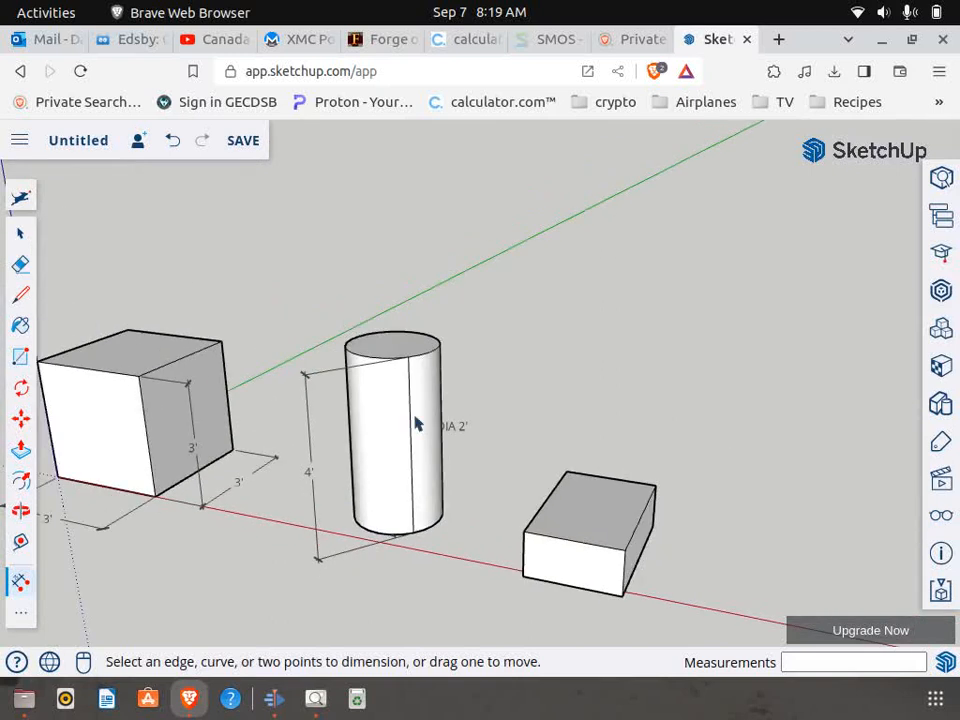
Erase the vertical line on the cylinder's side, keeping its height dimension
{"action": "left_click", "coordinate": [22, 265]}
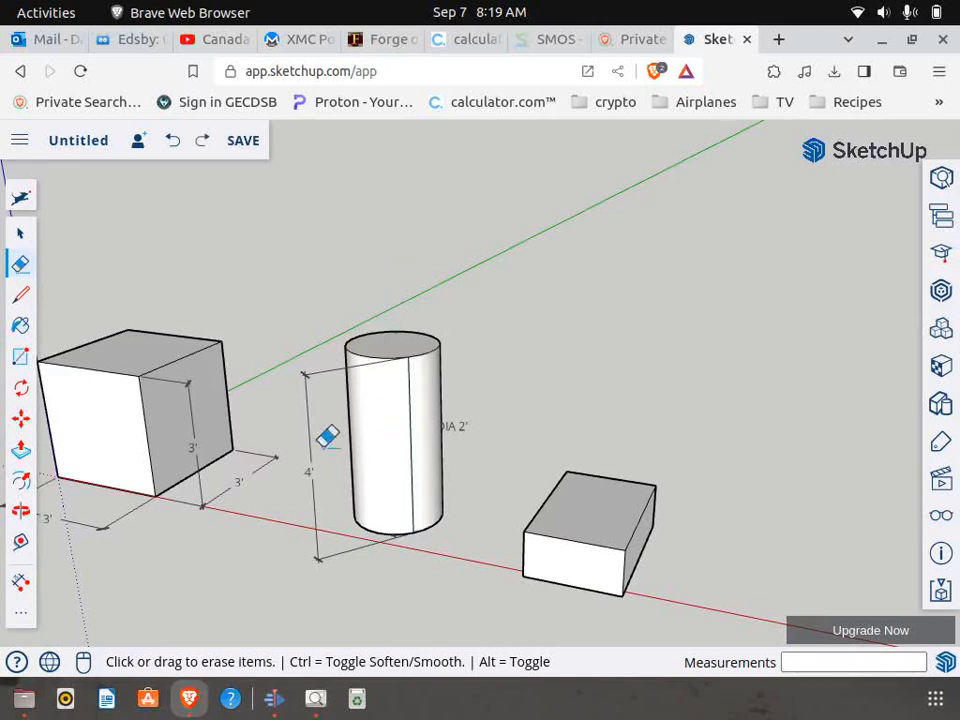
{"action": "left_click", "coordinate": [18, 233]}
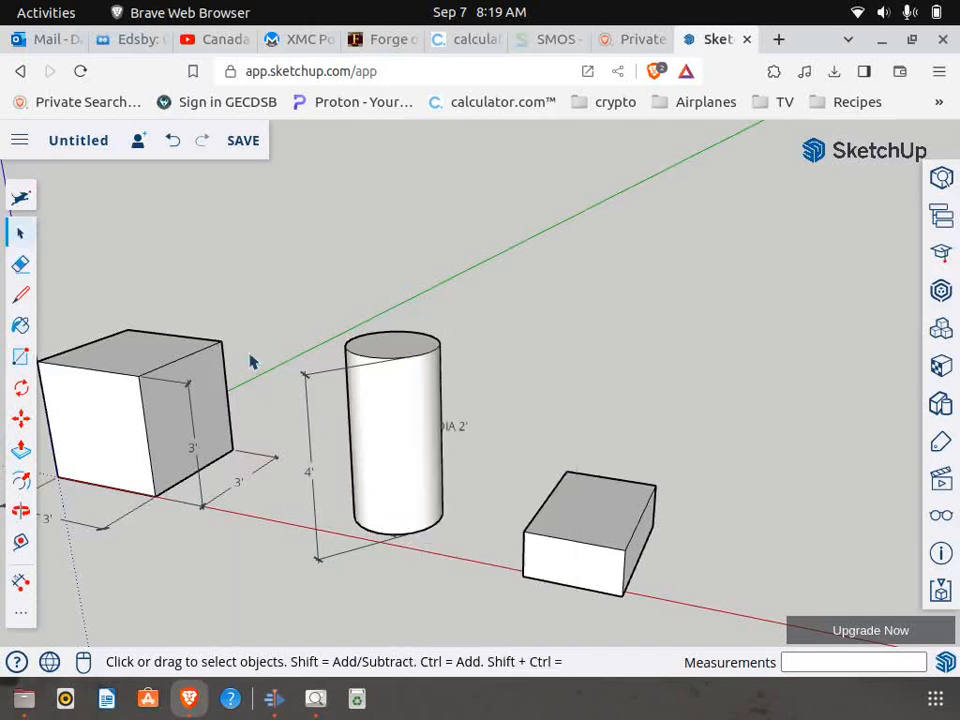
{"action": "scroll", "coordinate": [250, 360], "scroll_direction": "down", "scroll_amount": 2}
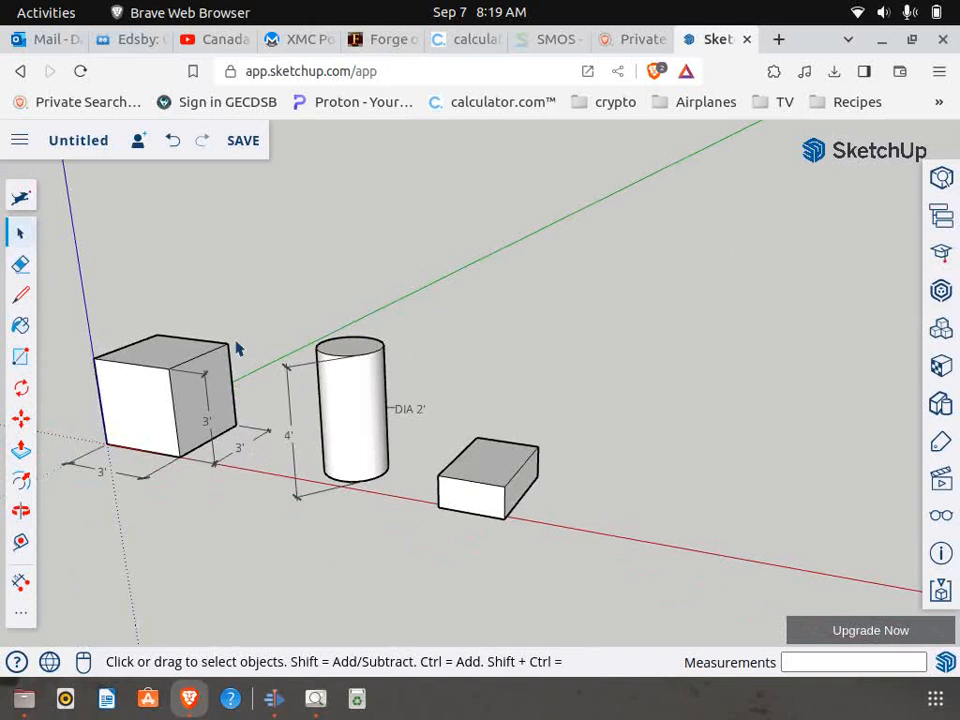
Dimension the box's width along its front bottom edge and its depth along the bottom edge facing away from the cylinder
{"action": "left_click", "coordinate": [20, 582]}
{"action": "scroll", "coordinate": [555, 505], "scroll_direction": "up", "scroll_amount": 3}
{"action": "left_click", "coordinate": [379, 512]}
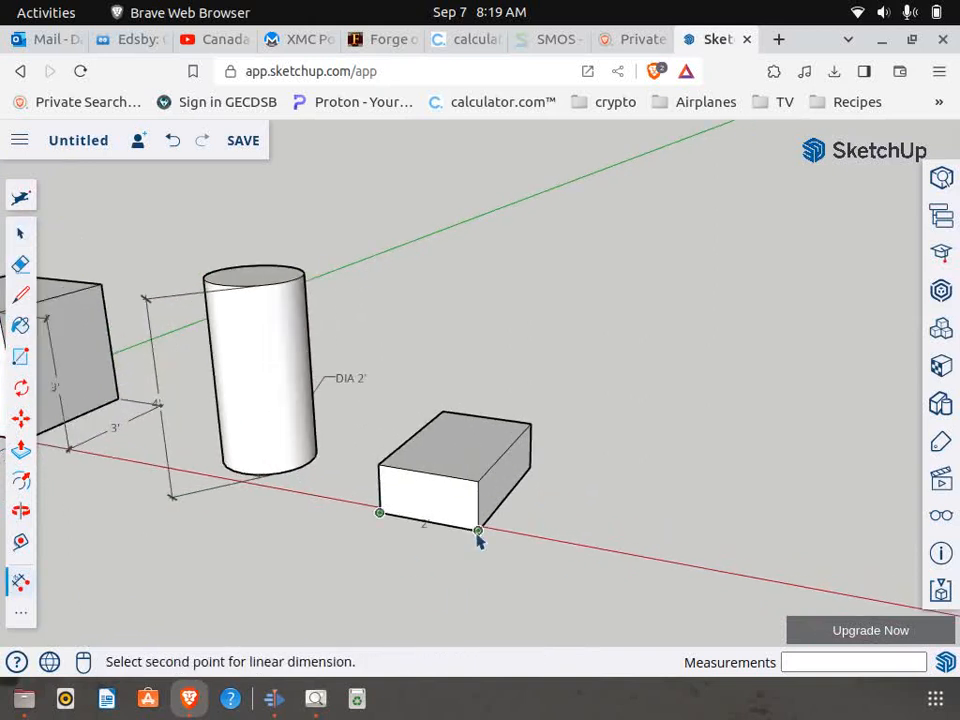
{"action": "left_click", "coordinate": [478, 531]}
{"action": "left_click", "coordinate": [488, 550]}
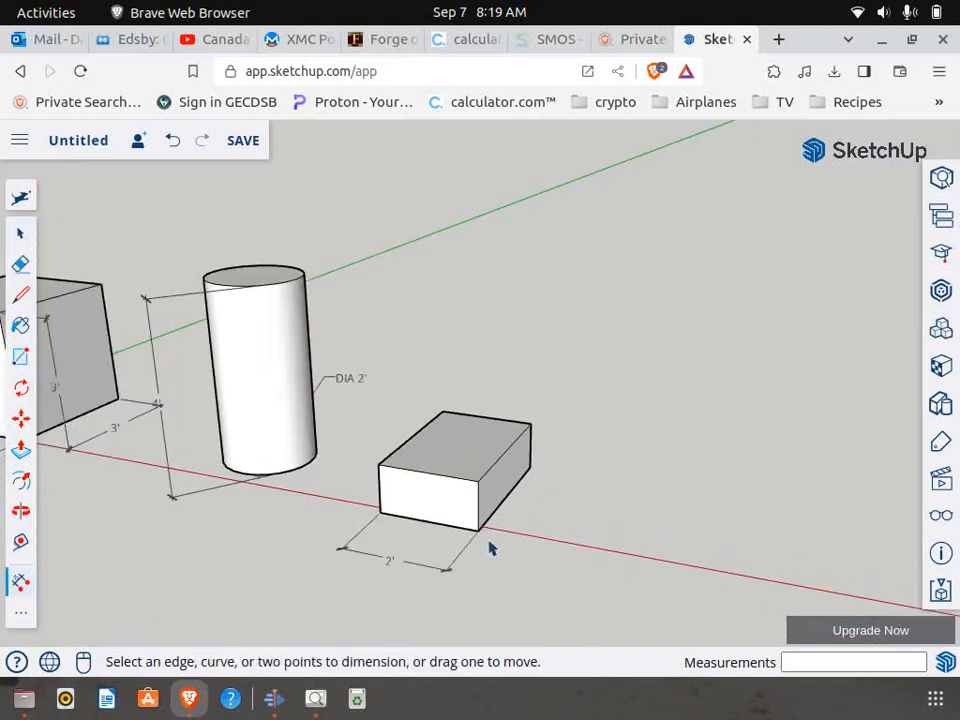
{"action": "left_click", "coordinate": [478, 530]}
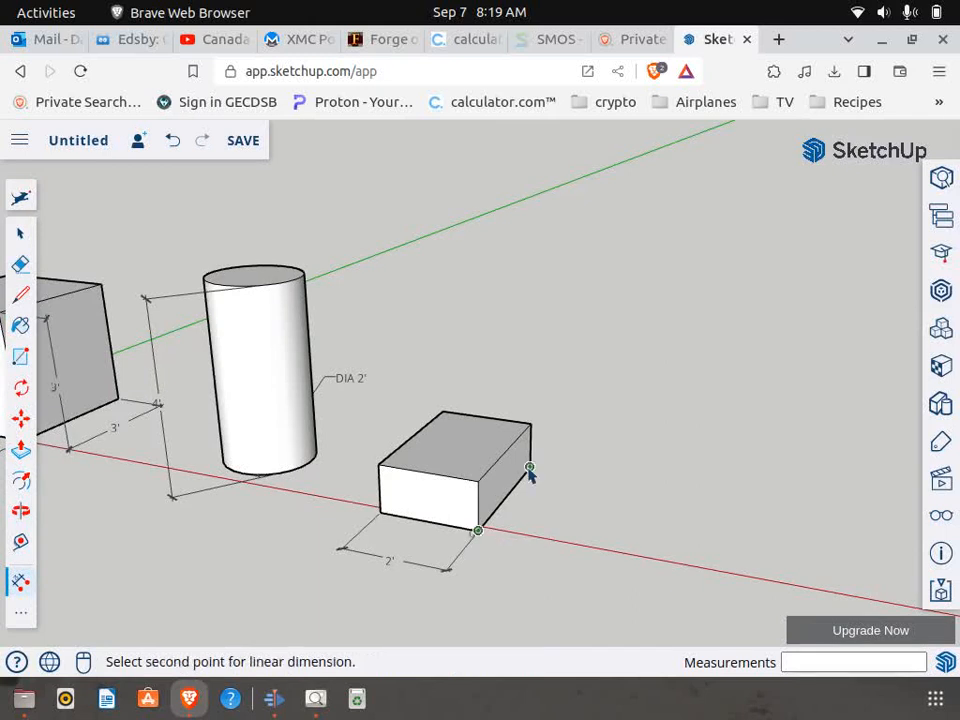
{"action": "left_click", "coordinate": [529, 468]}
{"action": "left_click", "coordinate": [595, 500]}
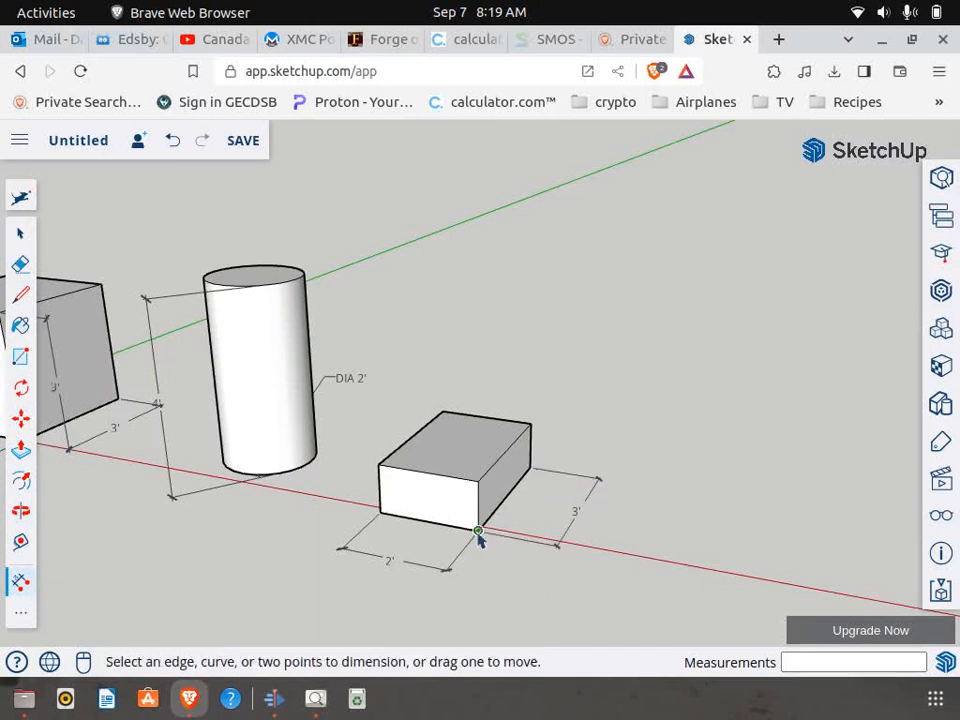
Dimension the box's height at its front vertical edge, placing the dimension beyond the box's depth dimension
{"action": "left_click", "coordinate": [478, 530]}
{"action": "left_click", "coordinate": [478, 481]}
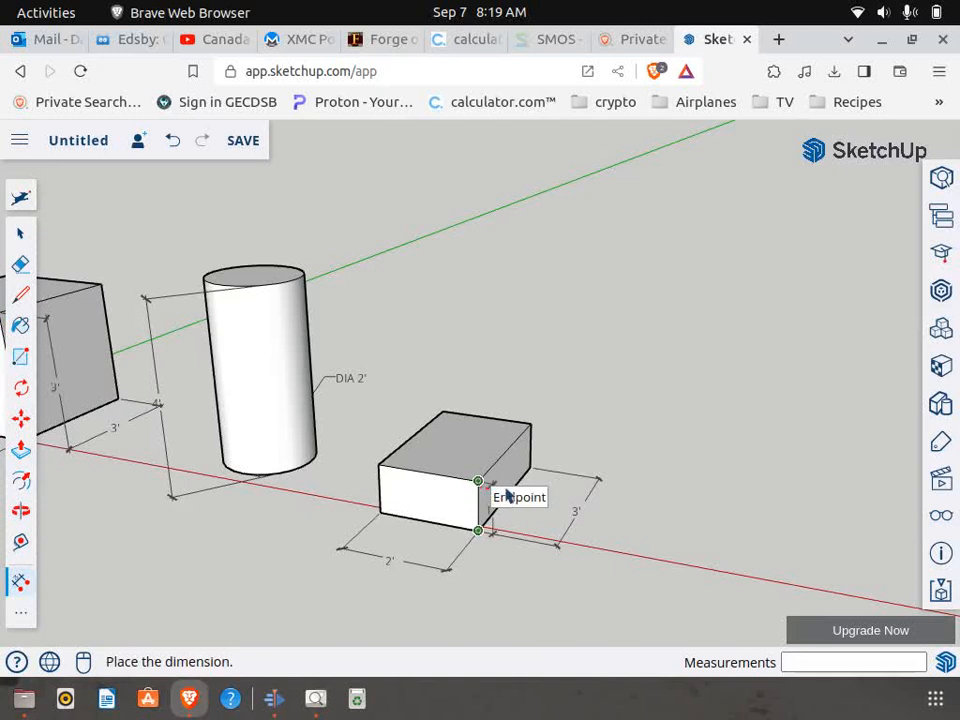
{"action": "left_click", "coordinate": [602, 515]}
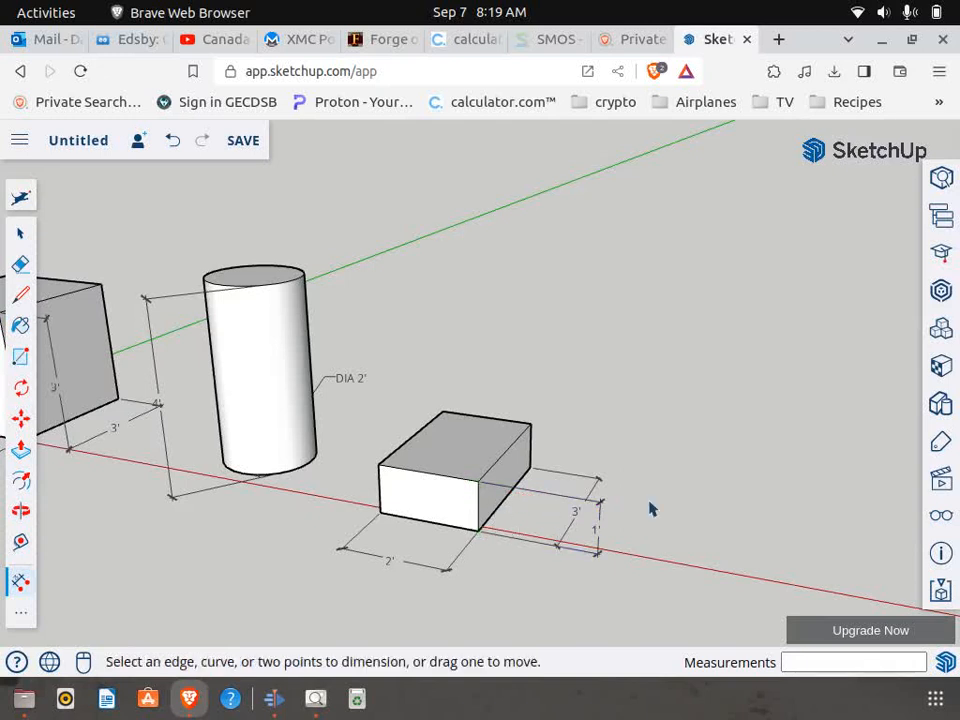
Move the cube's front width dimension farther out from the cube
{"action": "scroll", "coordinate": [651, 508], "scroll_direction": "down", "scroll_amount": 5}
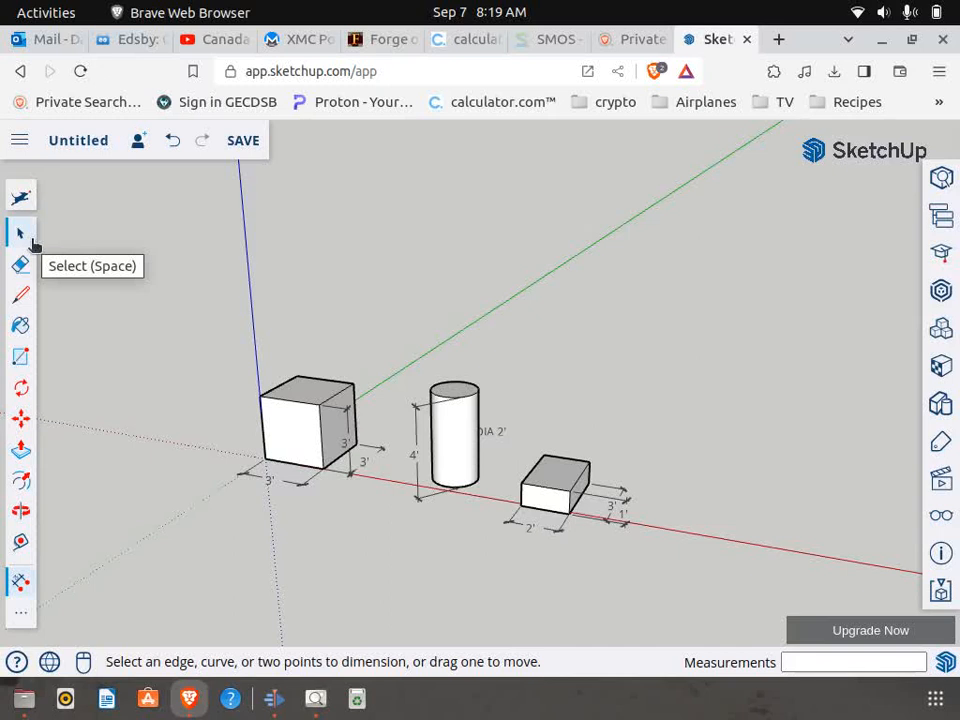
{"action": "scroll", "coordinate": [352, 516], "scroll_direction": "up", "scroll_amount": 2}
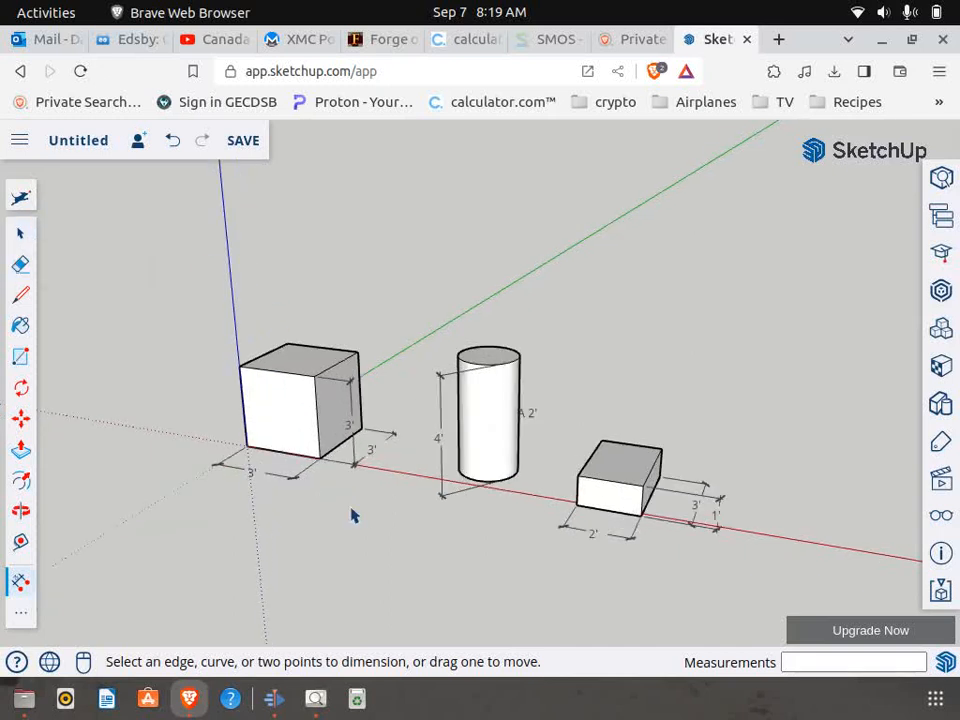
{"action": "scroll", "coordinate": [352, 516], "scroll_direction": "up", "scroll_amount": 1}
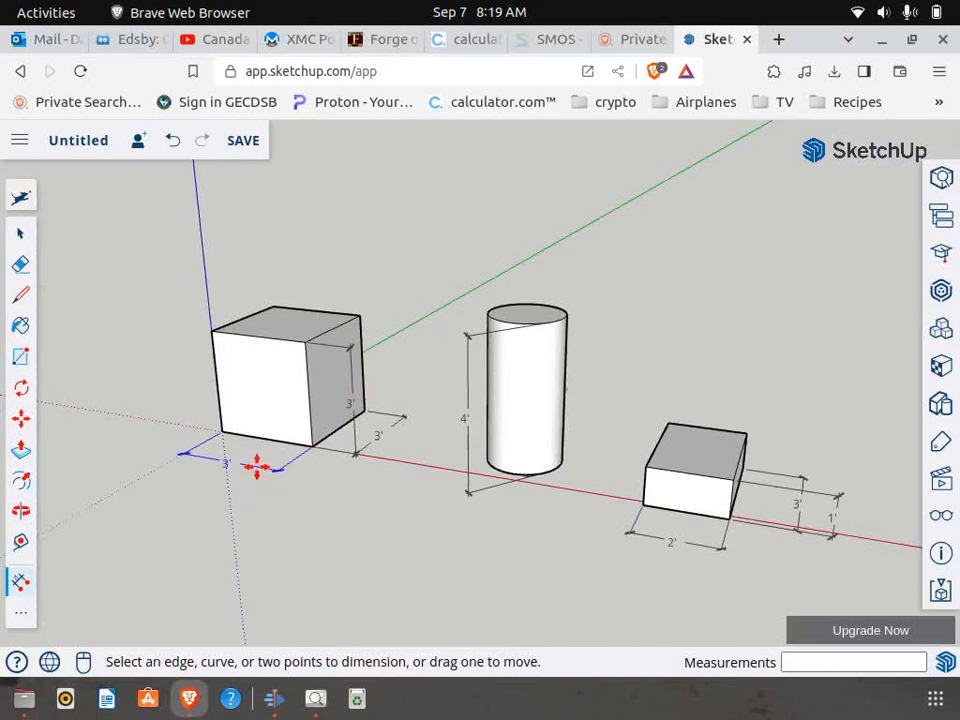
{"action": "left_click", "coordinate": [257, 465]}
{"action": "left_click", "coordinate": [309, 491]}
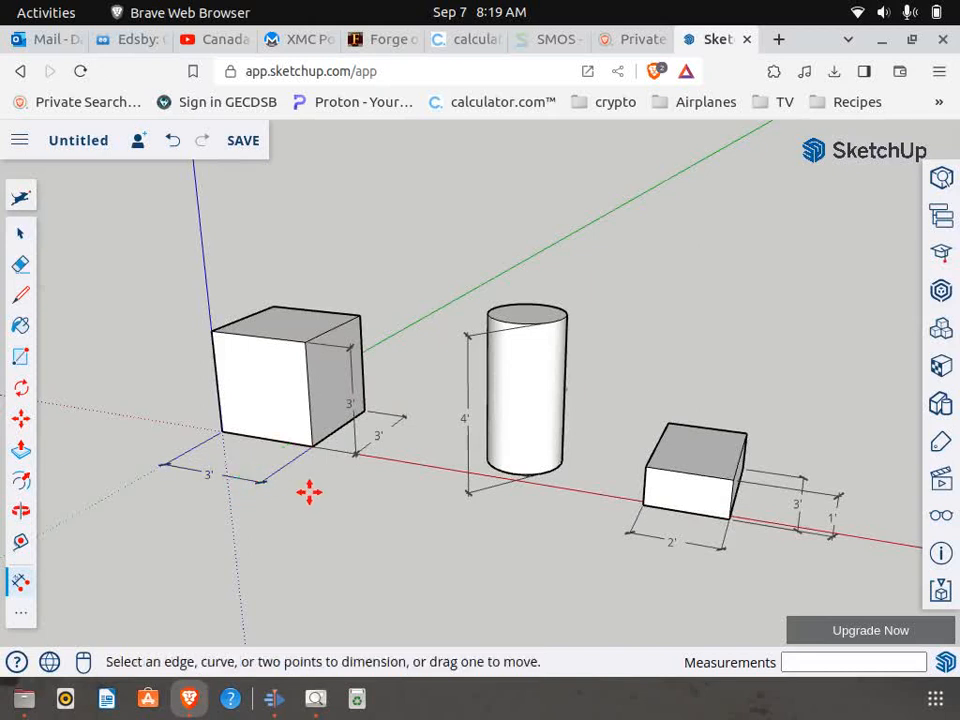
Assign the Dimensions tag to all linear dimensions of the cube, cylinder and box together
{"action": "left_click", "coordinate": [20, 232]}
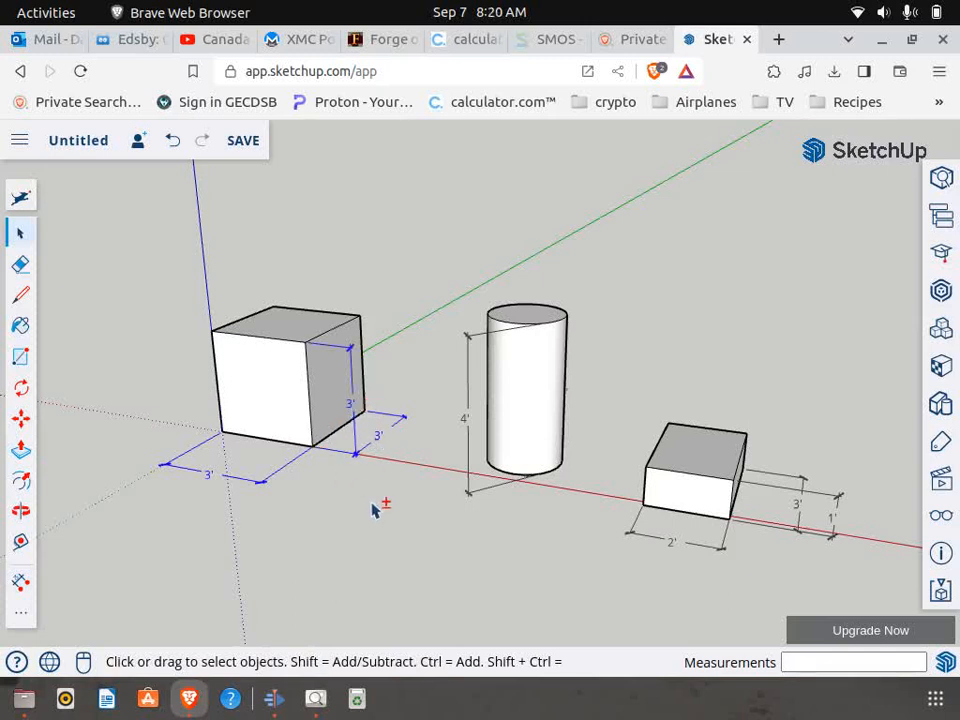
{"action": "left_click", "coordinate": [461, 420], "text": "shift"}
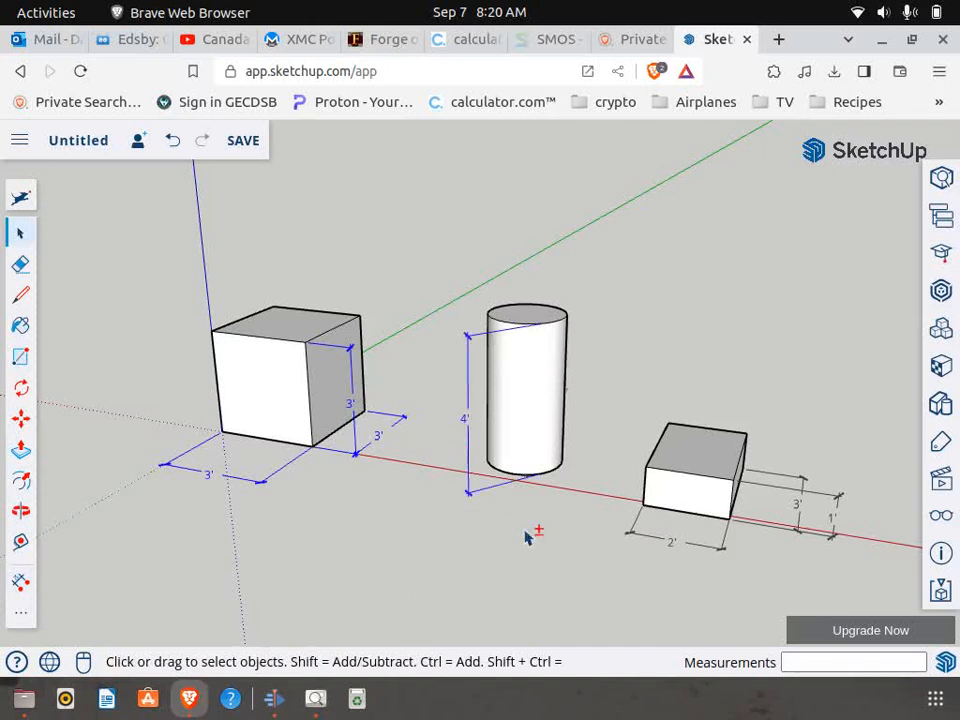
{"action": "left_click", "coordinate": [799, 515], "text": "shift"}
{"action": "left_click", "coordinate": [799, 515], "text": "shift"}
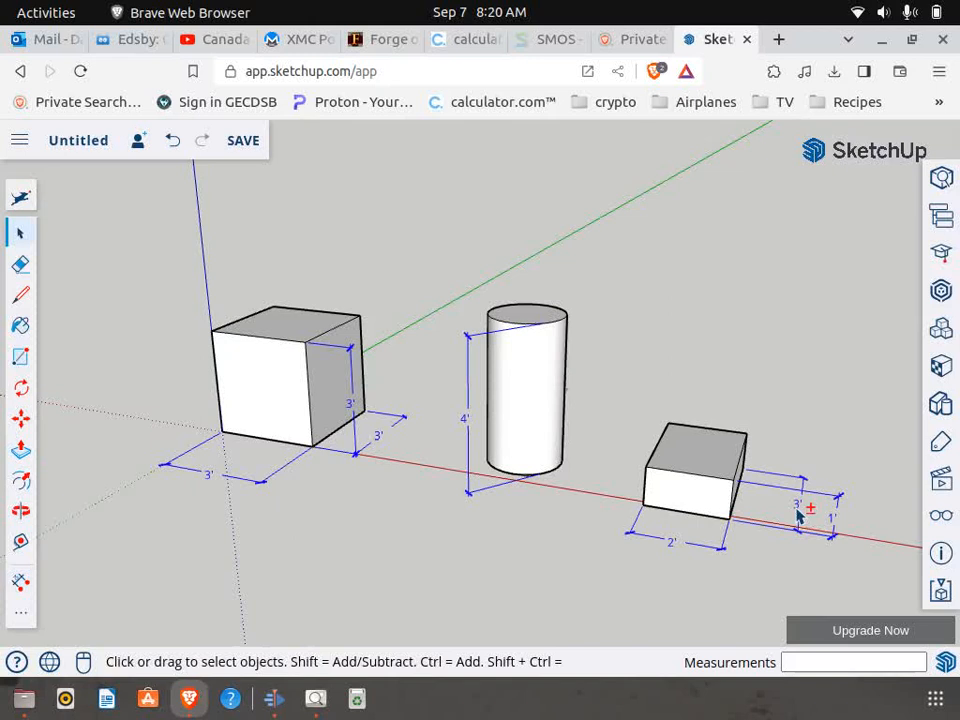
{"action": "right_click", "coordinate": [377, 437]}
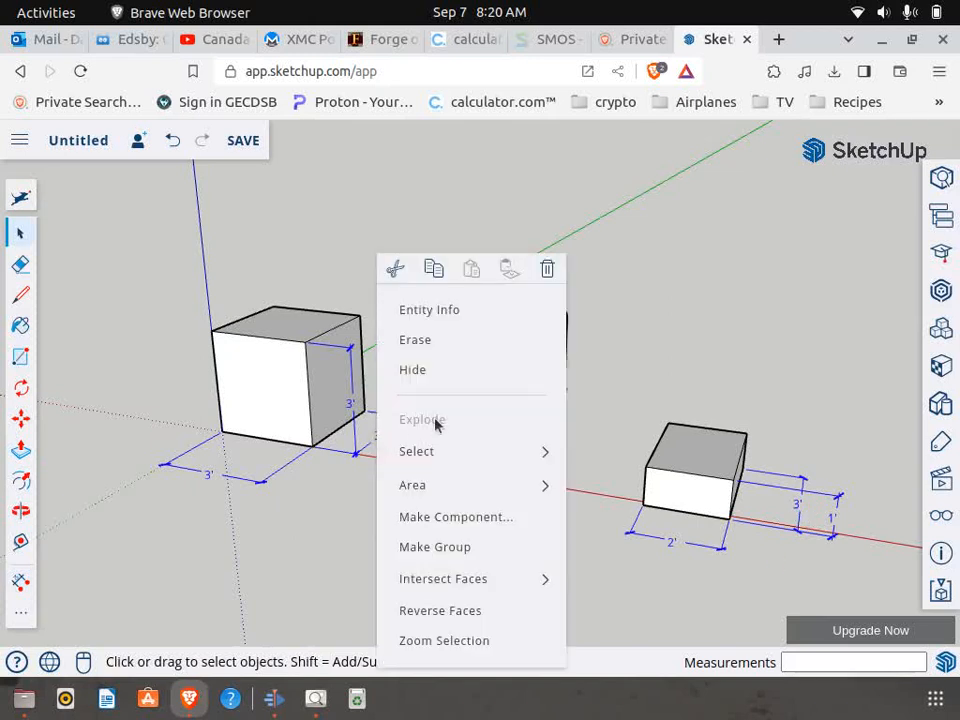
{"action": "left_click", "coordinate": [482, 309]}
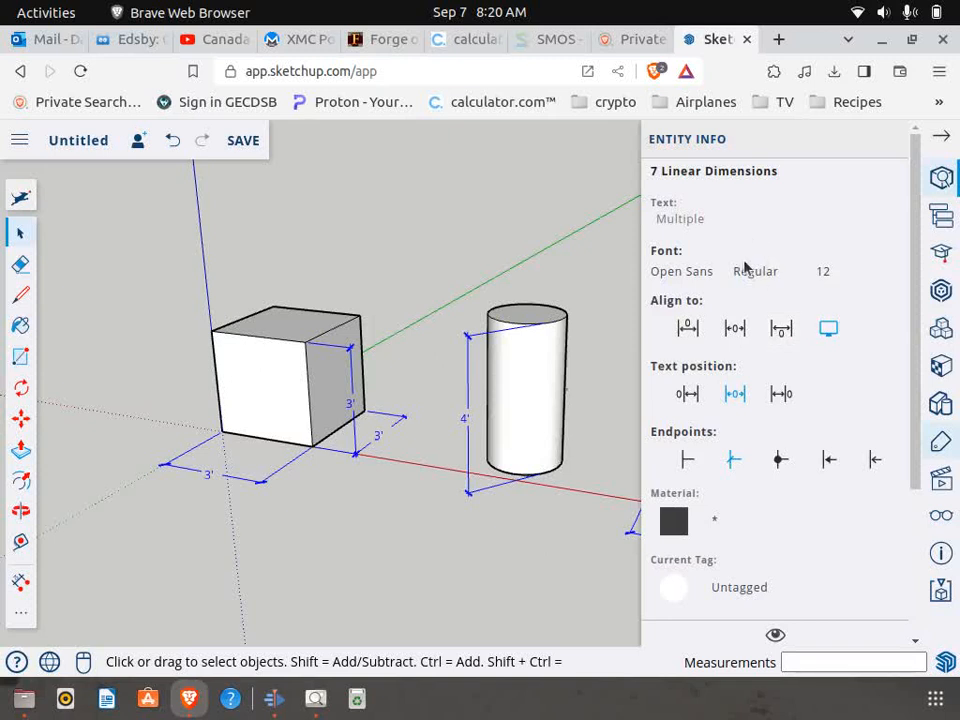
{"action": "left_click", "coordinate": [787, 604]}
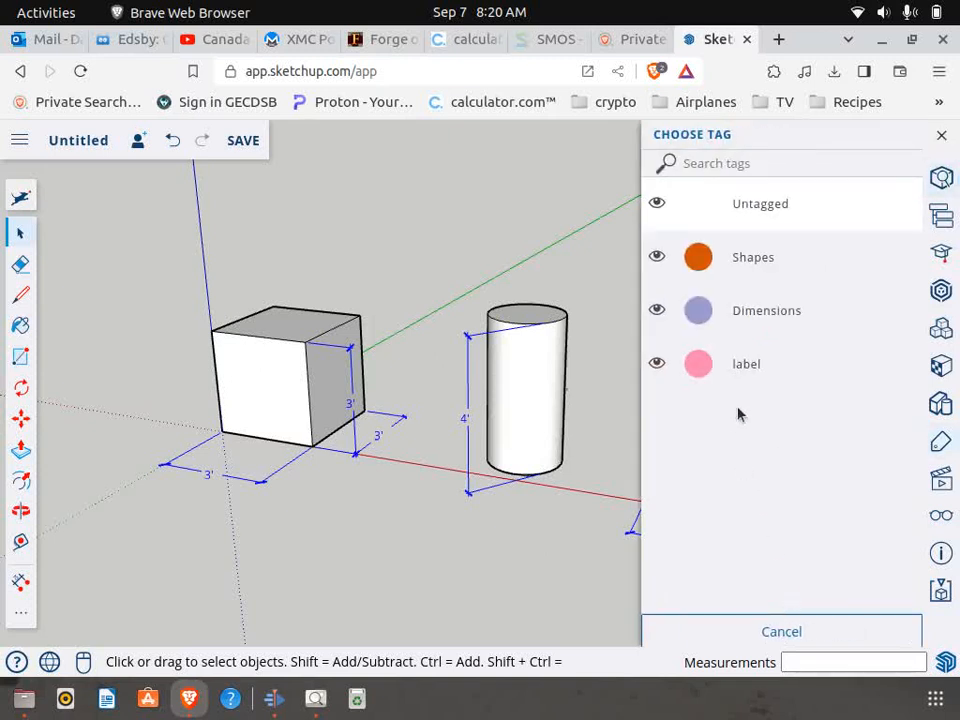
{"action": "left_click", "coordinate": [770, 311]}
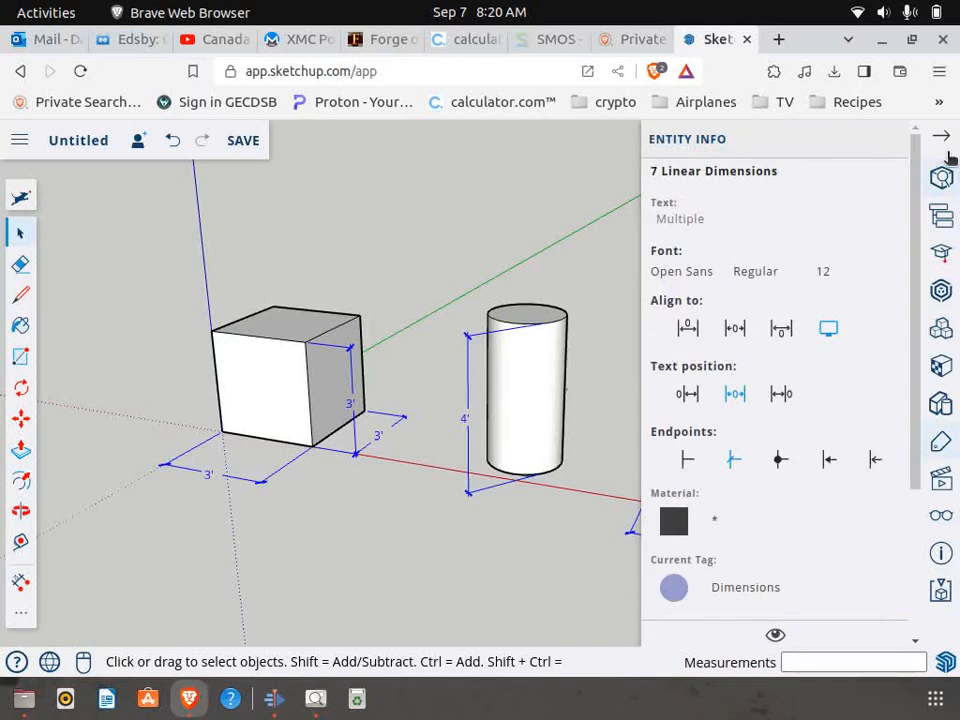
{"action": "left_click", "coordinate": [941, 136]}
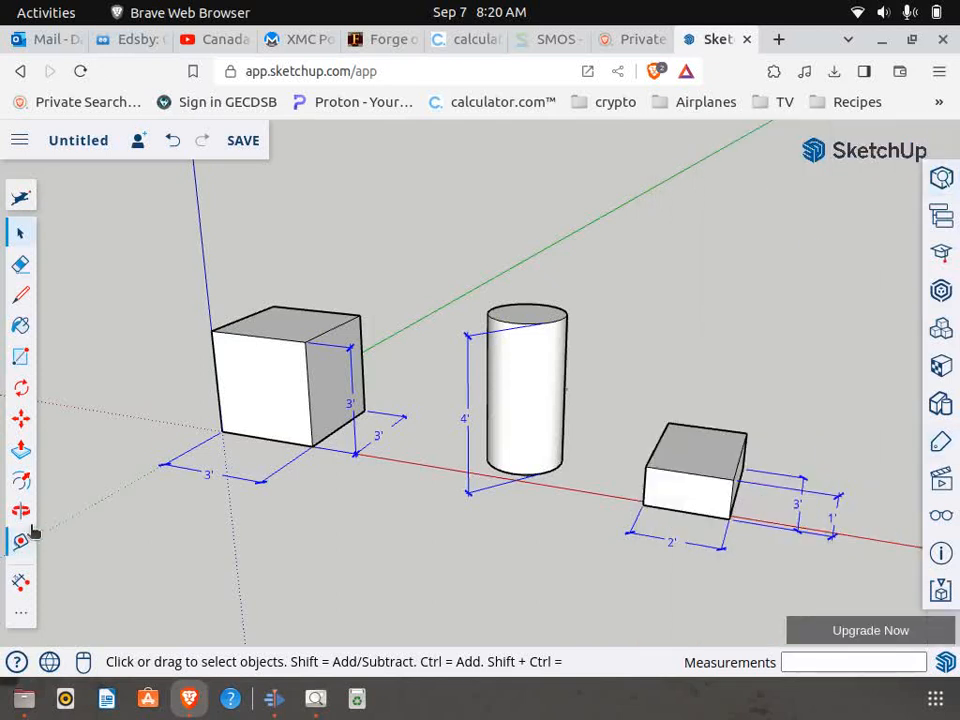
Assign the Dimensions tag to the cylinder's diameter dimension
{"action": "left_click", "coordinate": [21, 511]}
{"action": "left_click_drag", "start_coordinate": [100, 513], "coordinate": [512, 465]}
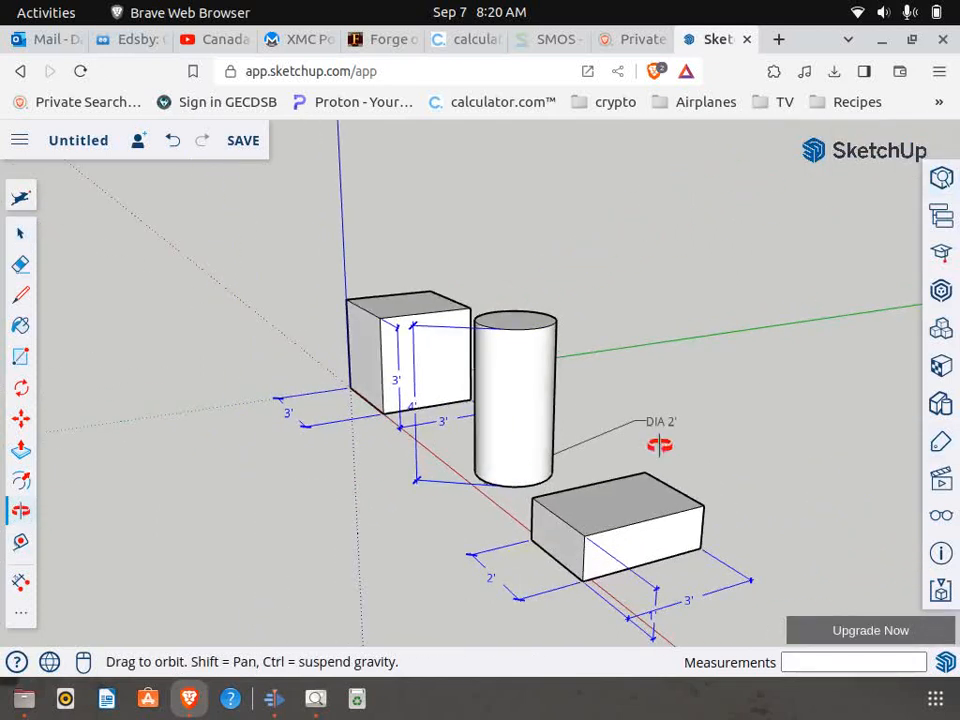
{"action": "key", "text": "space"}
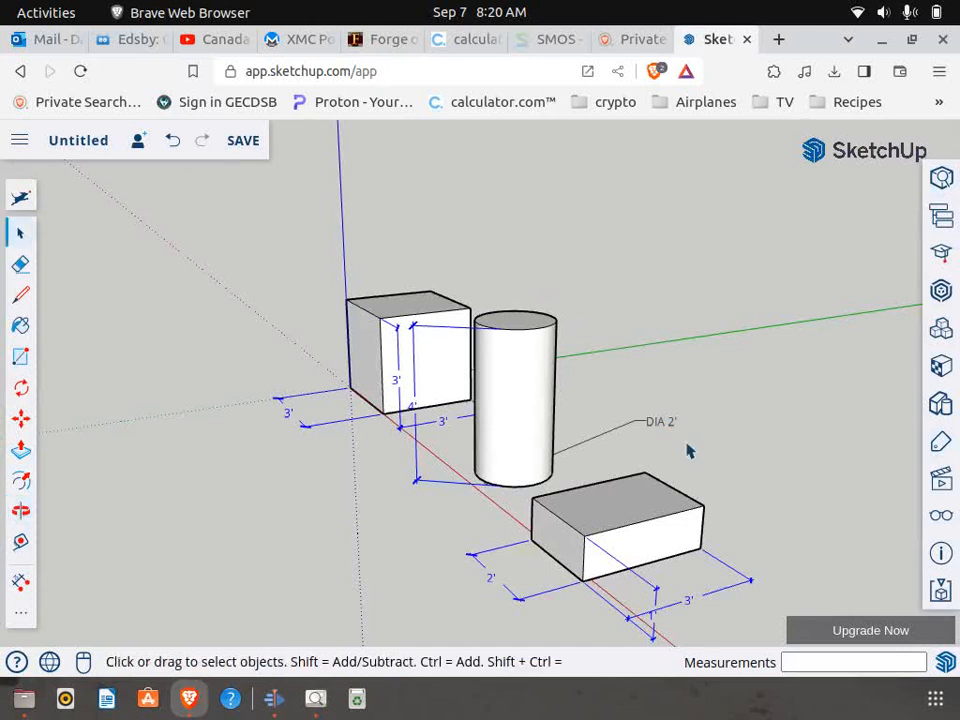
{"action": "left_click", "coordinate": [659, 424]}
{"action": "right_click", "coordinate": [659, 424]}
{"action": "left_click", "coordinate": [696, 448]}
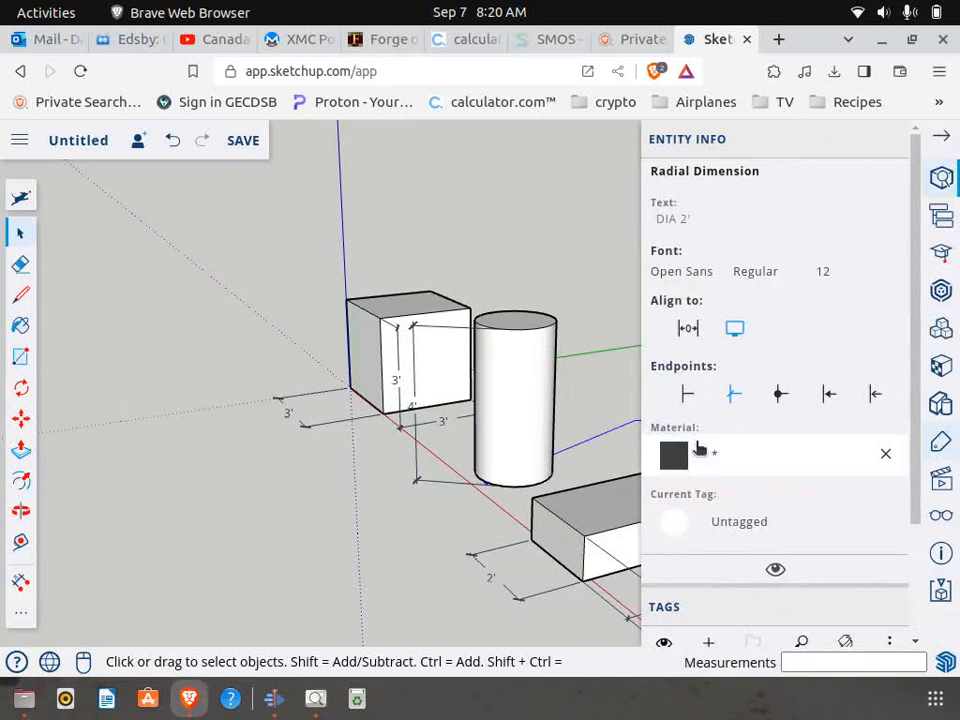
{"action": "left_click", "coordinate": [750, 521]}
{"action": "left_click", "coordinate": [780, 318]}
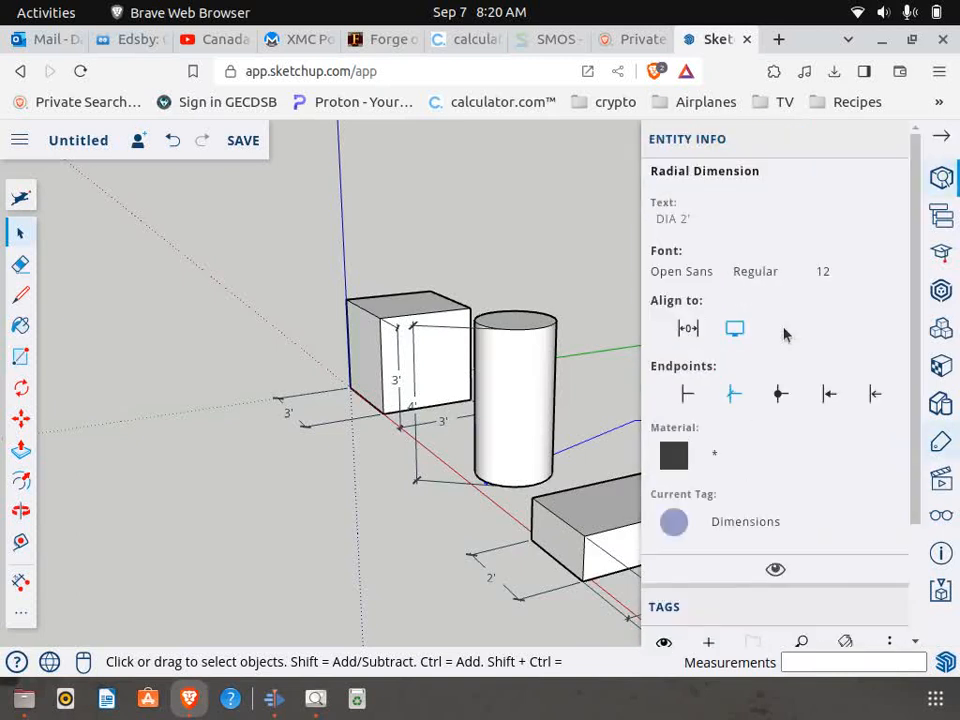
{"action": "left_click", "coordinate": [941, 136]}
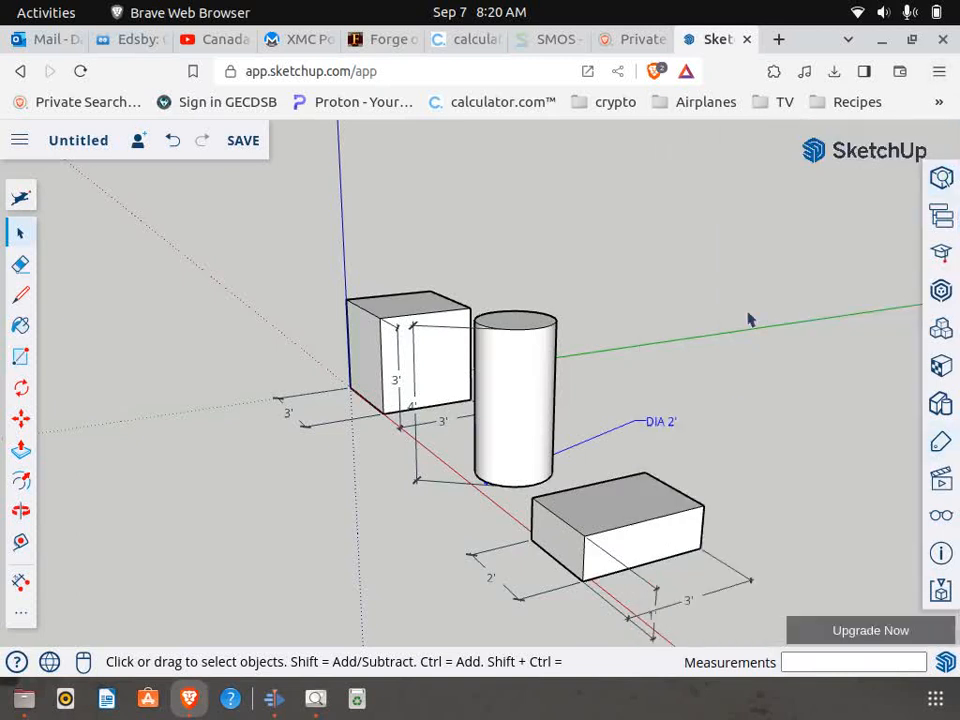
Check the label in the Image Viewer reference picture and place the filled 3D text "Layer Assignment", 1' high with 6" extrusion, in front of the shapes
{"action": "left_click", "coordinate": [20, 510]}
{"action": "left_click_drag", "start_coordinate": [279, 392], "coordinate": [488, 524]}
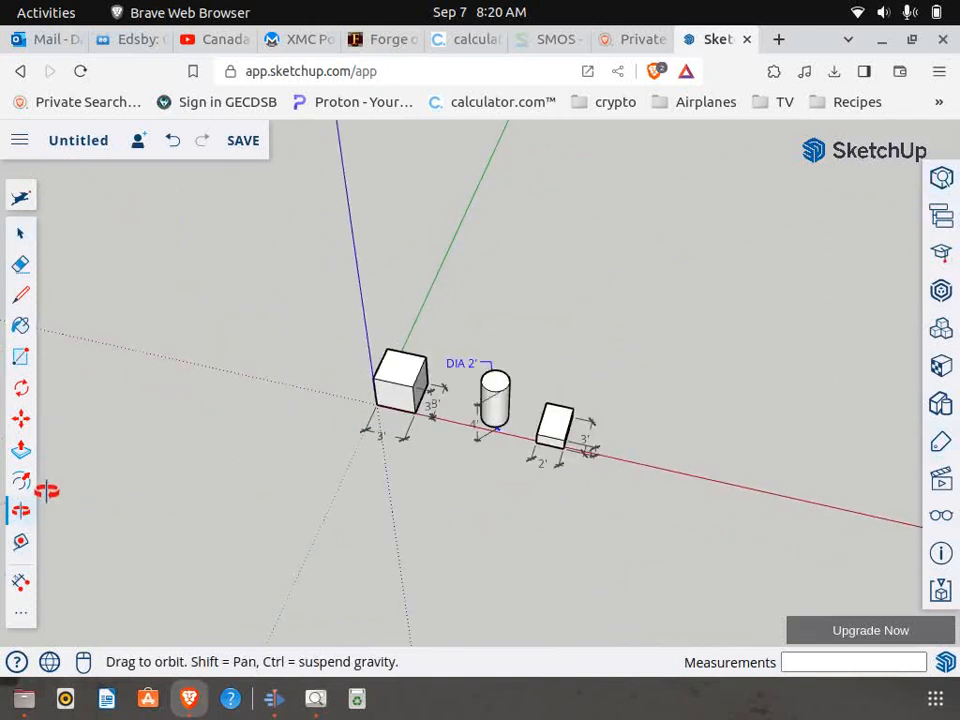
{"action": "left_click", "coordinate": [316, 699]}
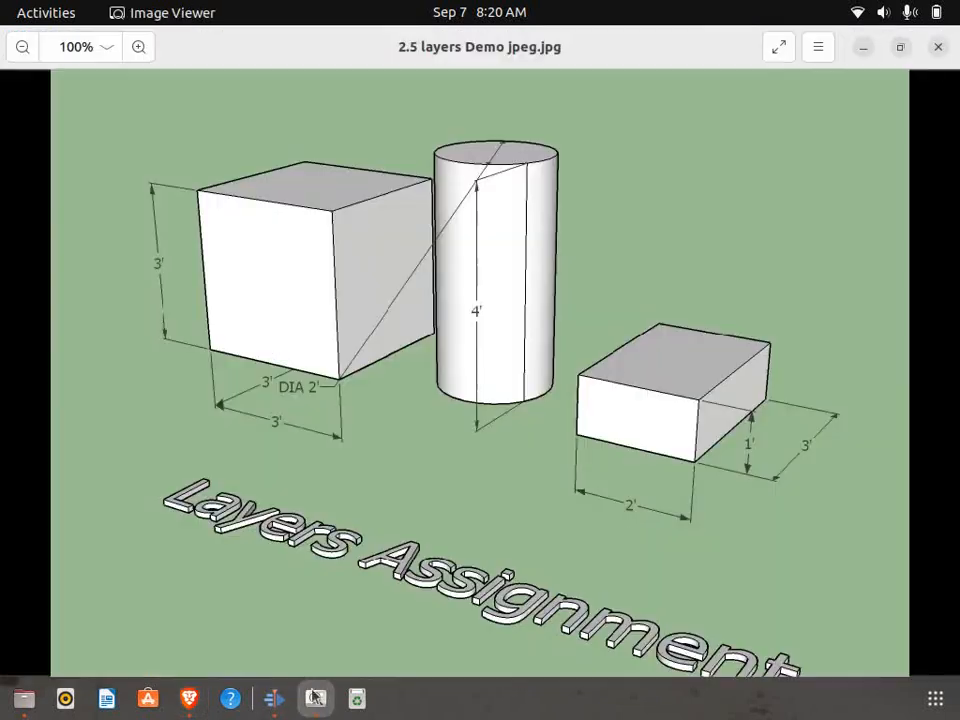
{"action": "scroll", "coordinate": [233, 462], "scroll_direction": "down", "scroll_amount": 5}
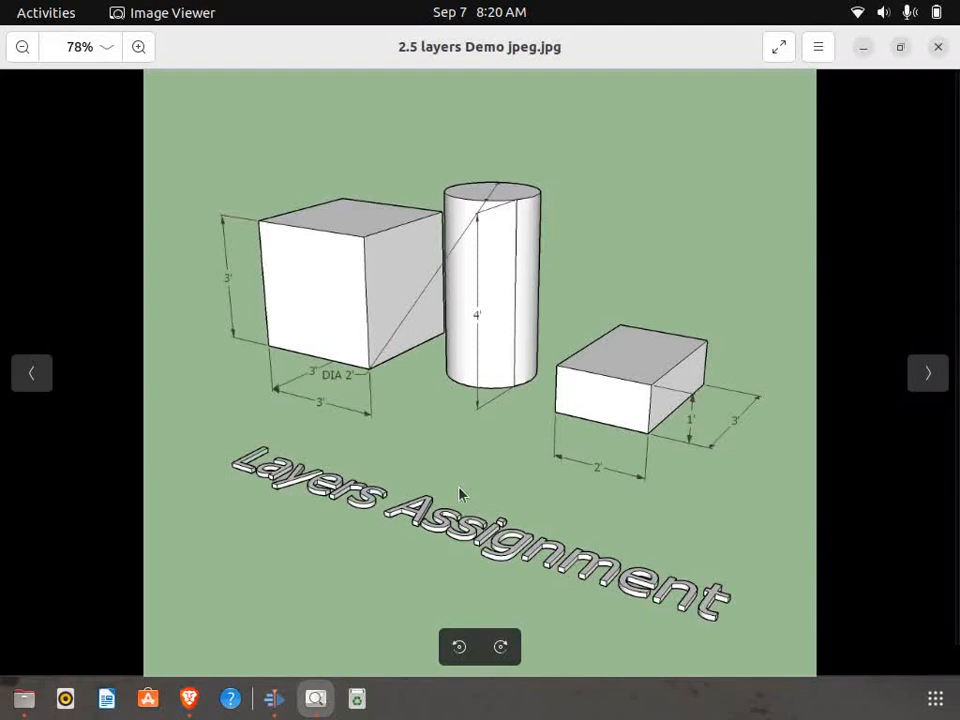
{"action": "left_click", "coordinate": [182, 700]}
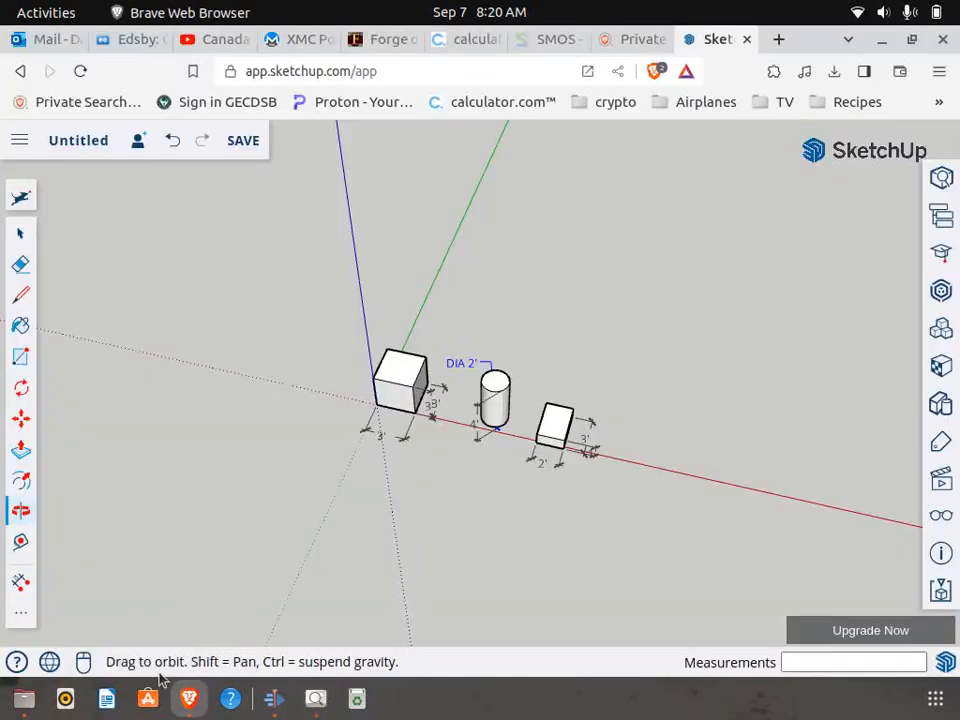
{"action": "left_click", "coordinate": [21, 581]}
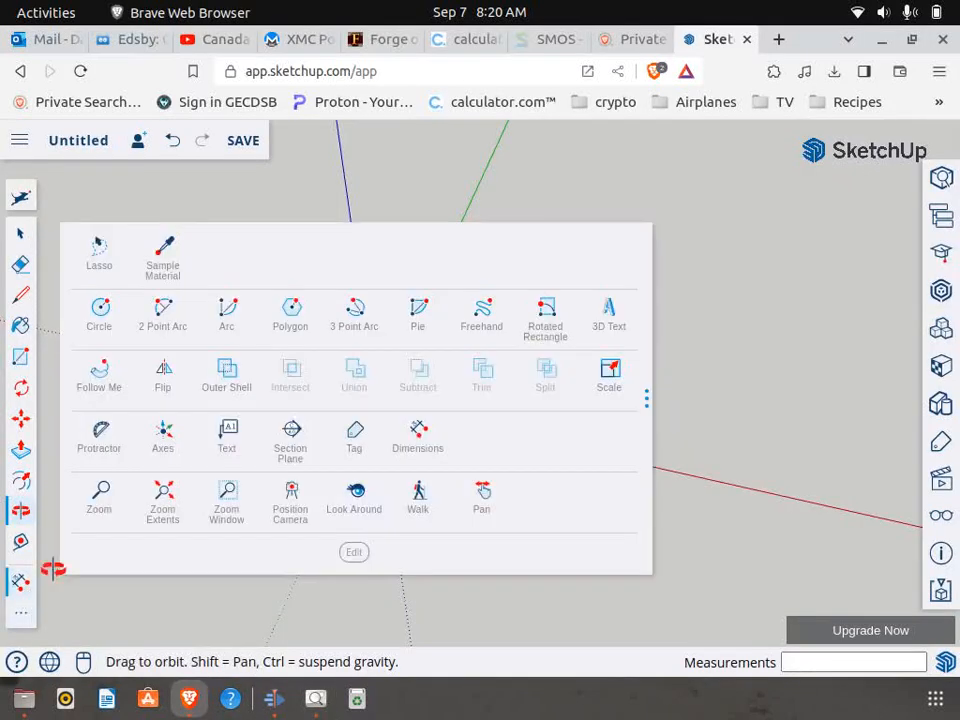
{"action": "left_click", "coordinate": [612, 316]}
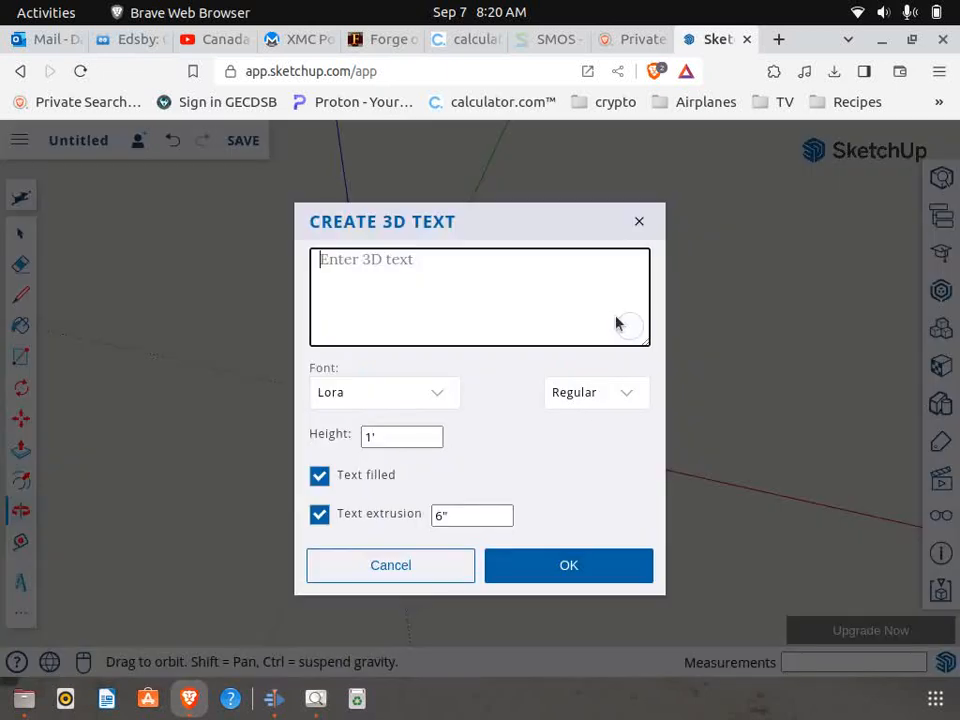
{"action": "type", "text": "Lay"}
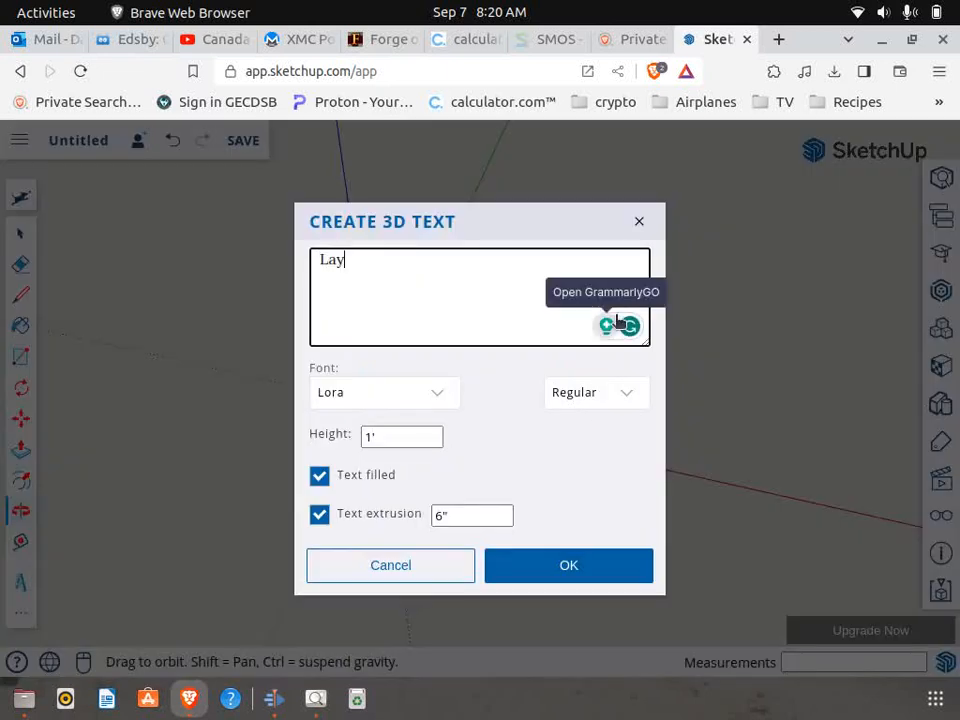
{"action": "type", "text": "er Assignment"}
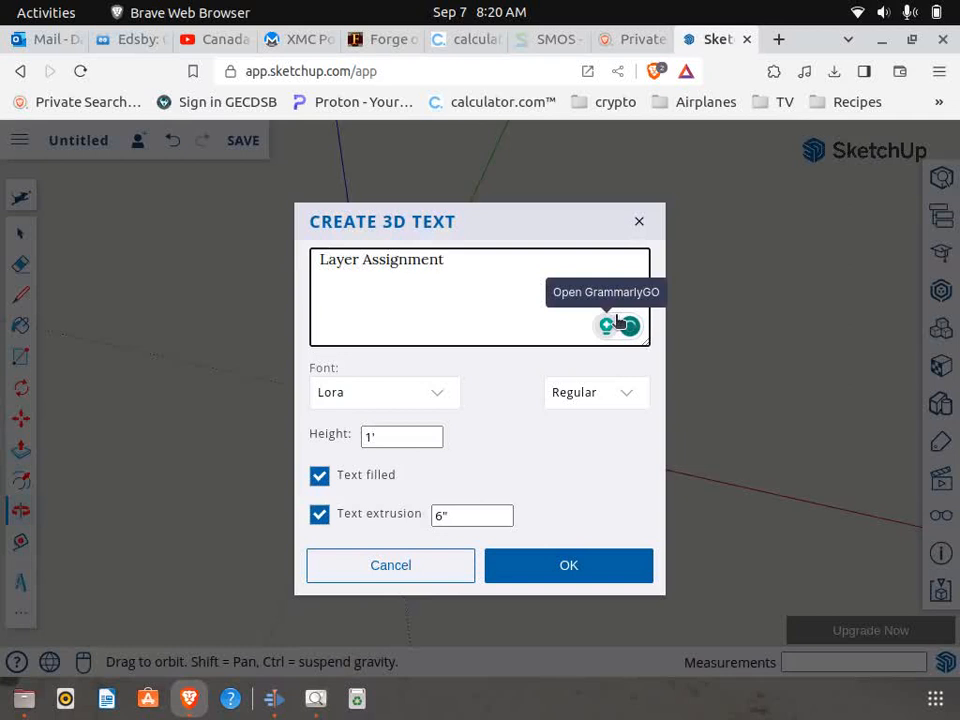
{"action": "left_click", "coordinate": [532, 567]}
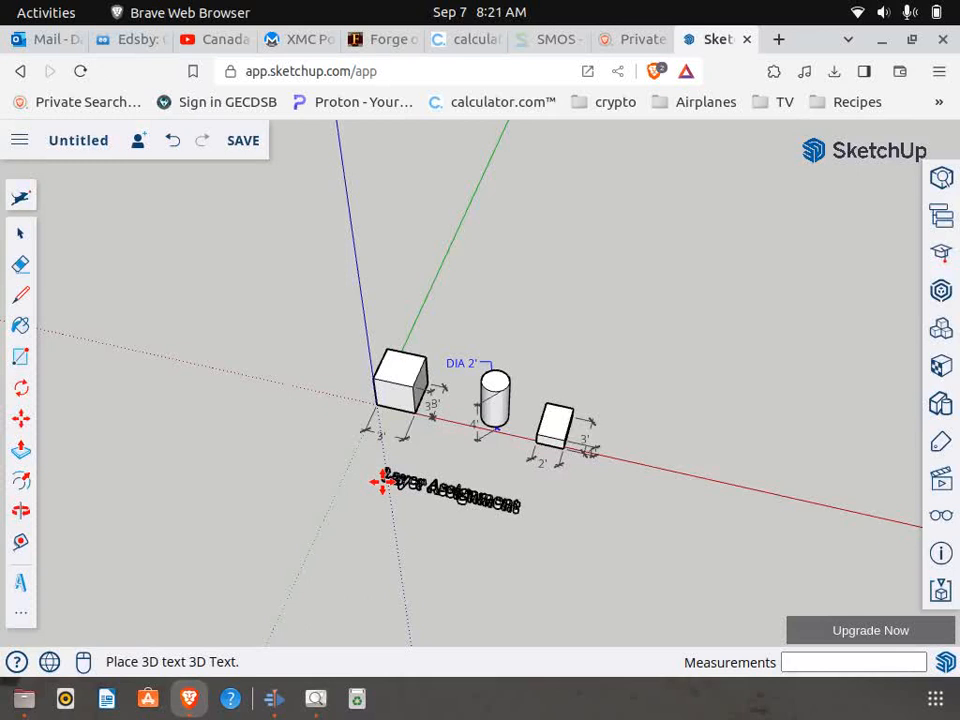
{"action": "left_click", "coordinate": [383, 481]}
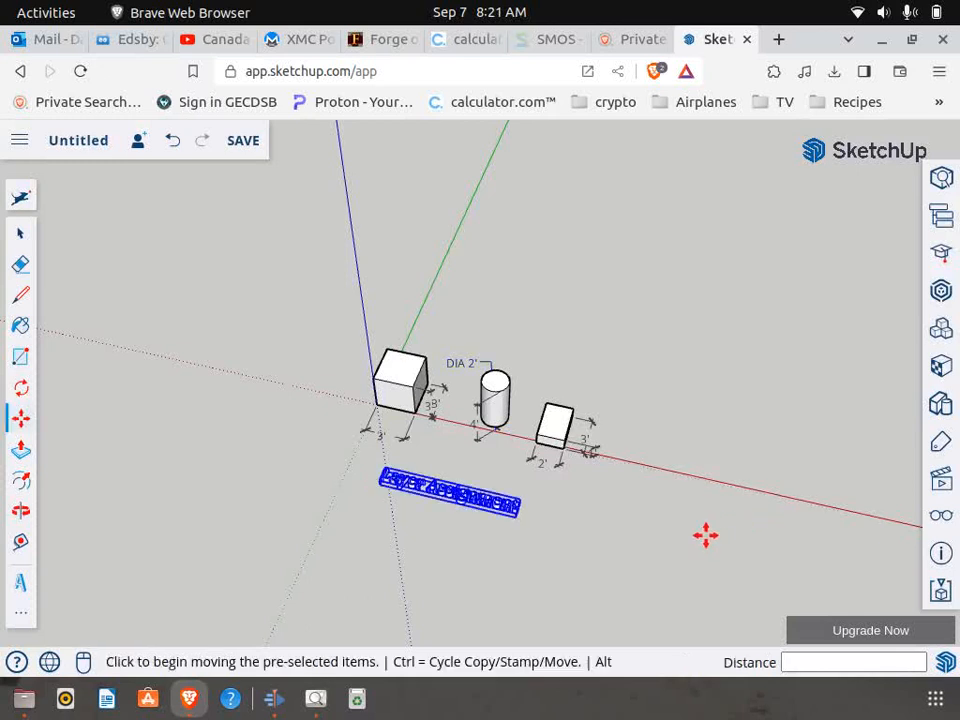
Assign the label tag to the "Layer Assignment" 3D text and clear the selection
{"action": "scroll", "coordinate": [701, 535], "scroll_direction": "up", "scroll_amount": 3}
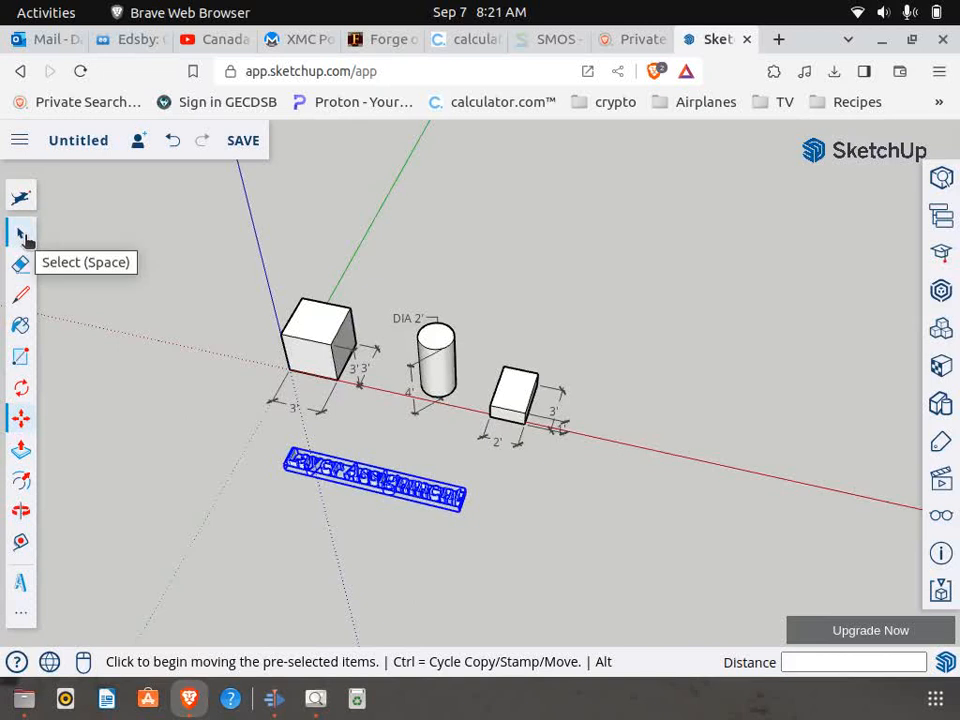
{"action": "left_click", "coordinate": [939, 450]}
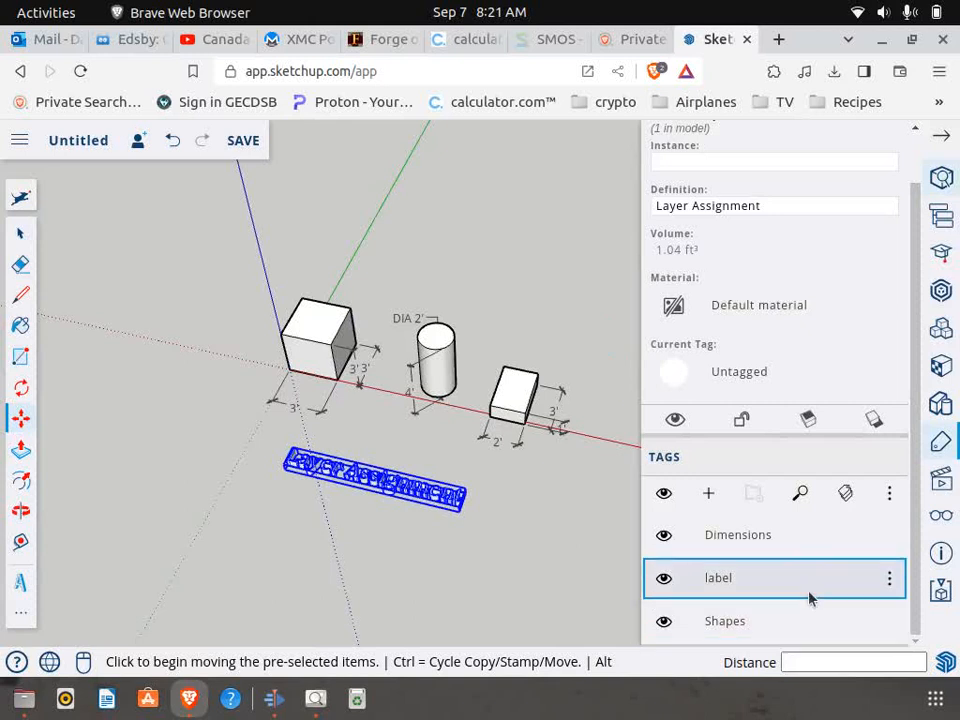
{"action": "left_click", "coordinate": [20, 233]}
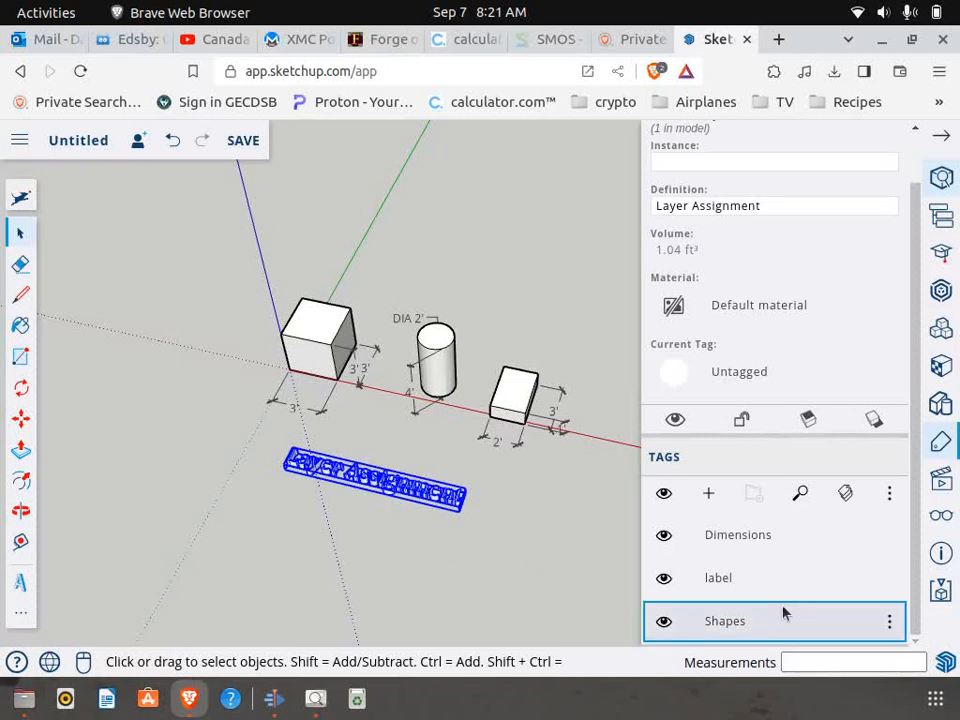
{"action": "left_click", "coordinate": [889, 578]}
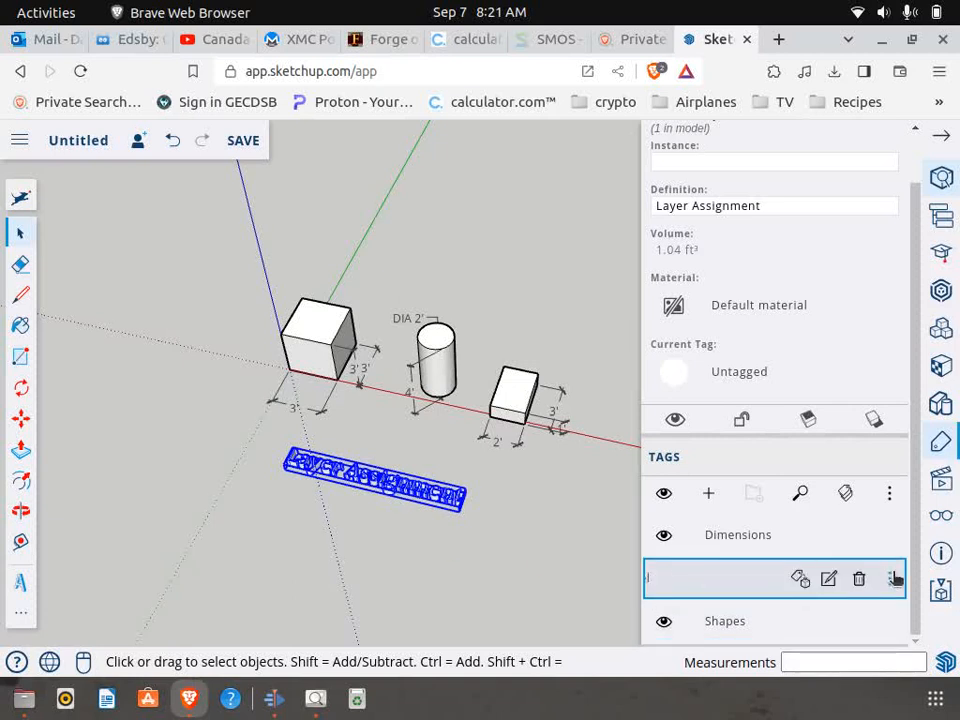
{"action": "left_click", "coordinate": [802, 582]}
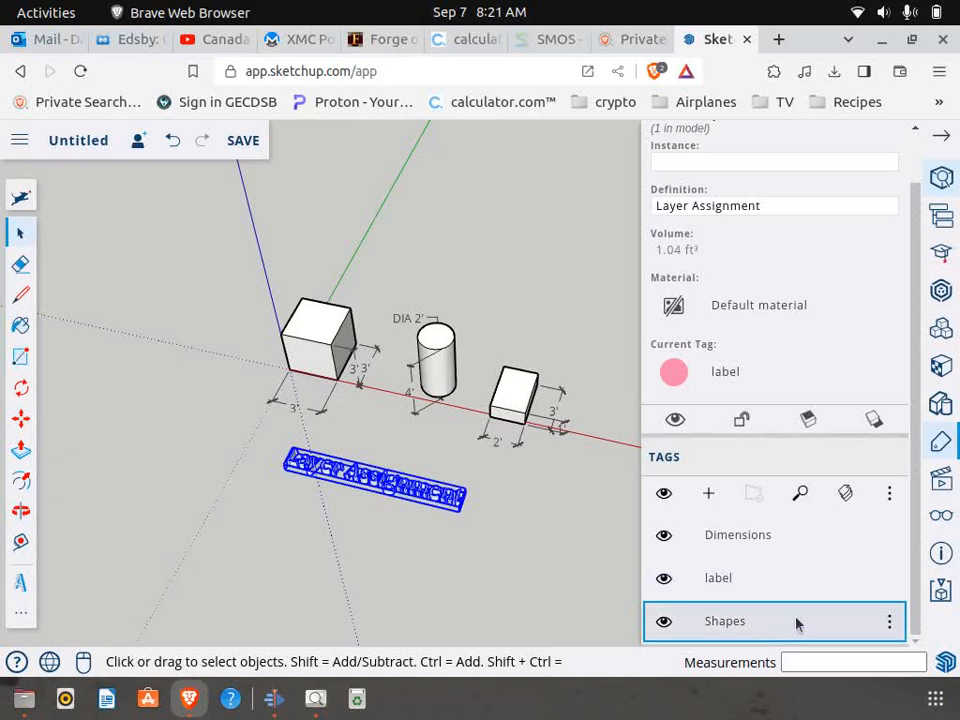
{"action": "left_click", "coordinate": [945, 135]}
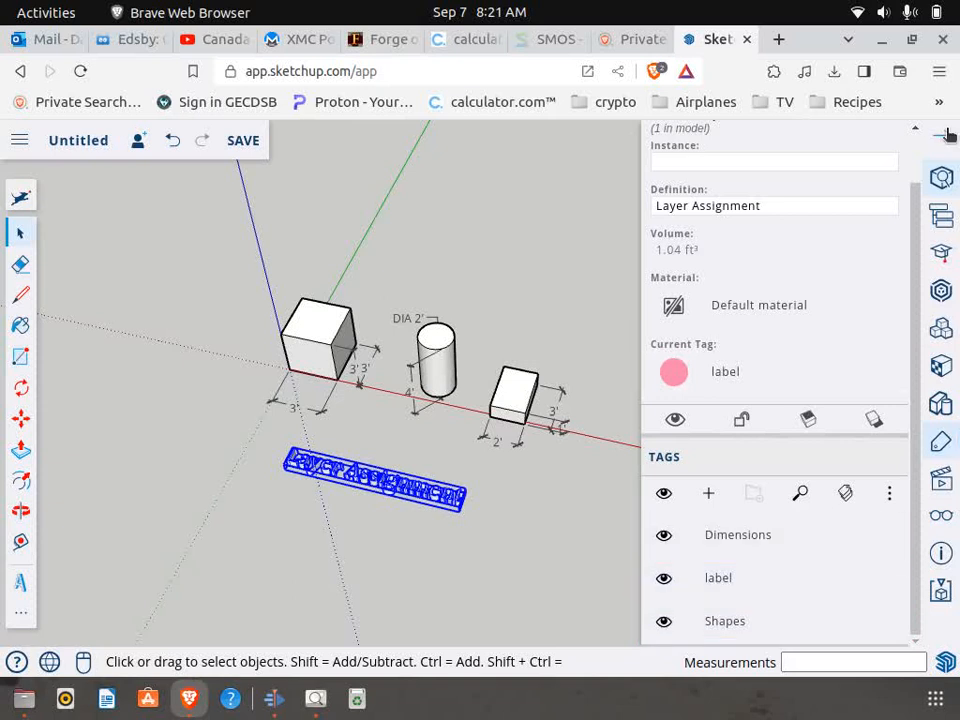
{"action": "left_click", "coordinate": [201, 272]}
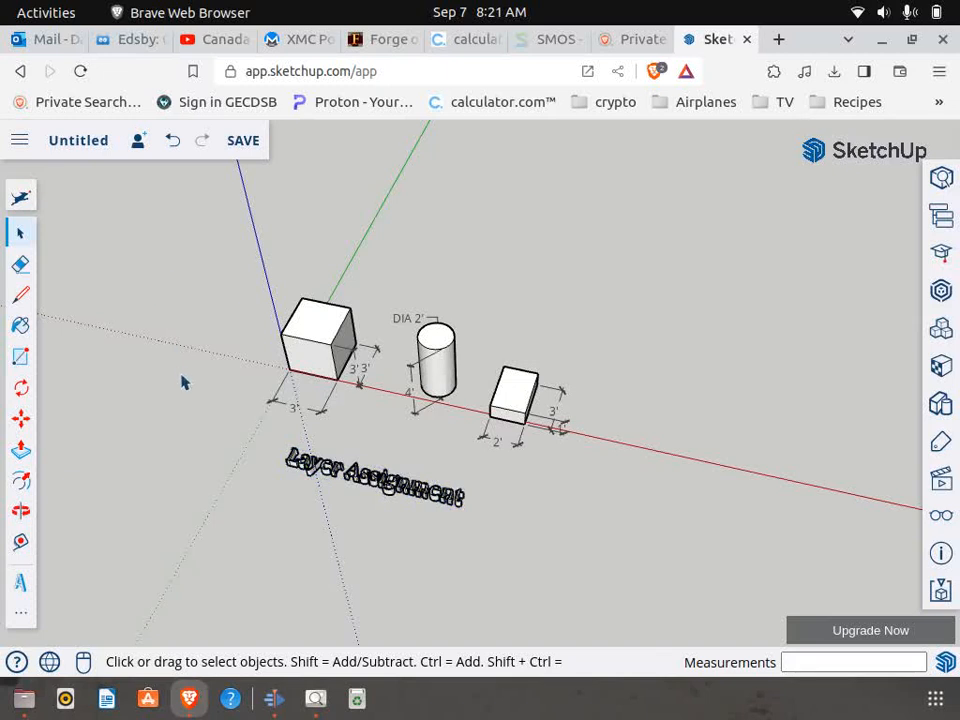